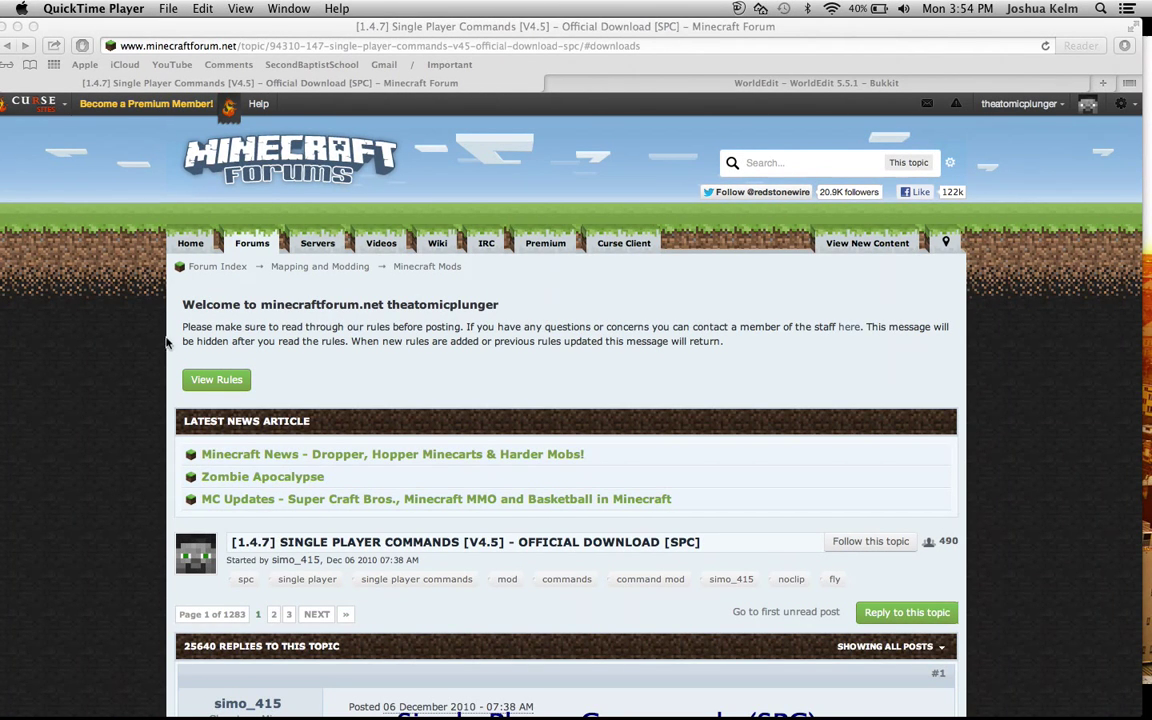
# Look through the Single Player Commands forum topic, its intro video, download links and release details
pyautogui.scroll(-5, 131, 370)
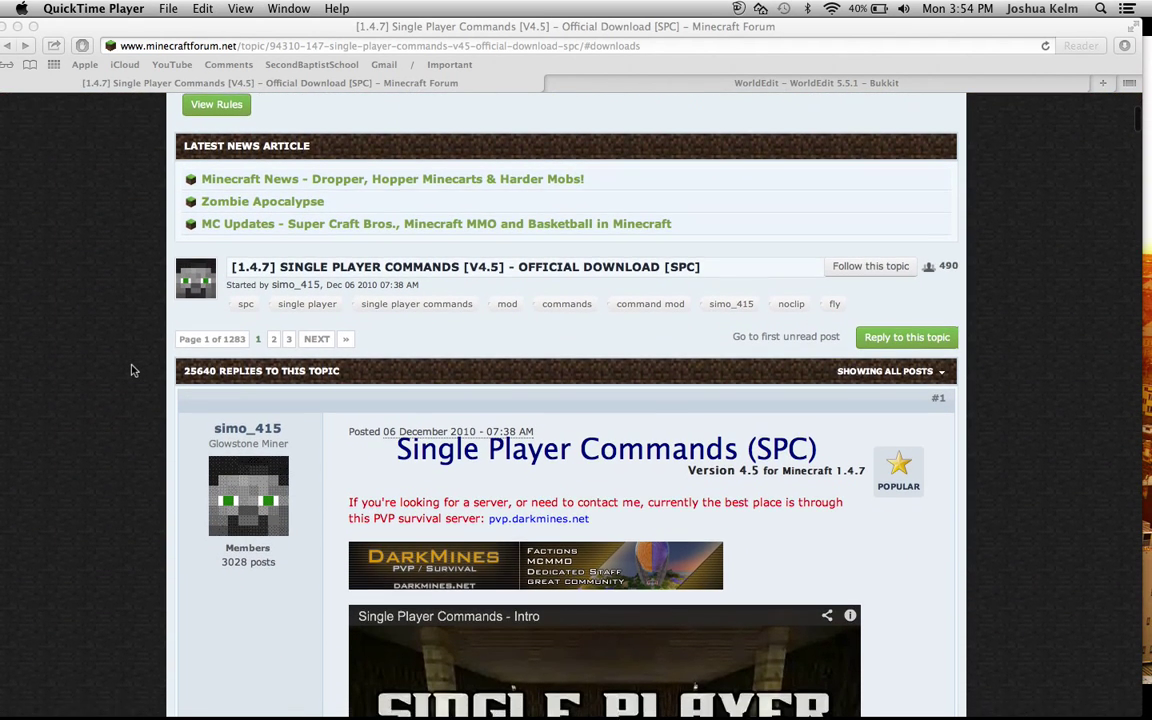
pyautogui.scroll(-2, 131, 370)
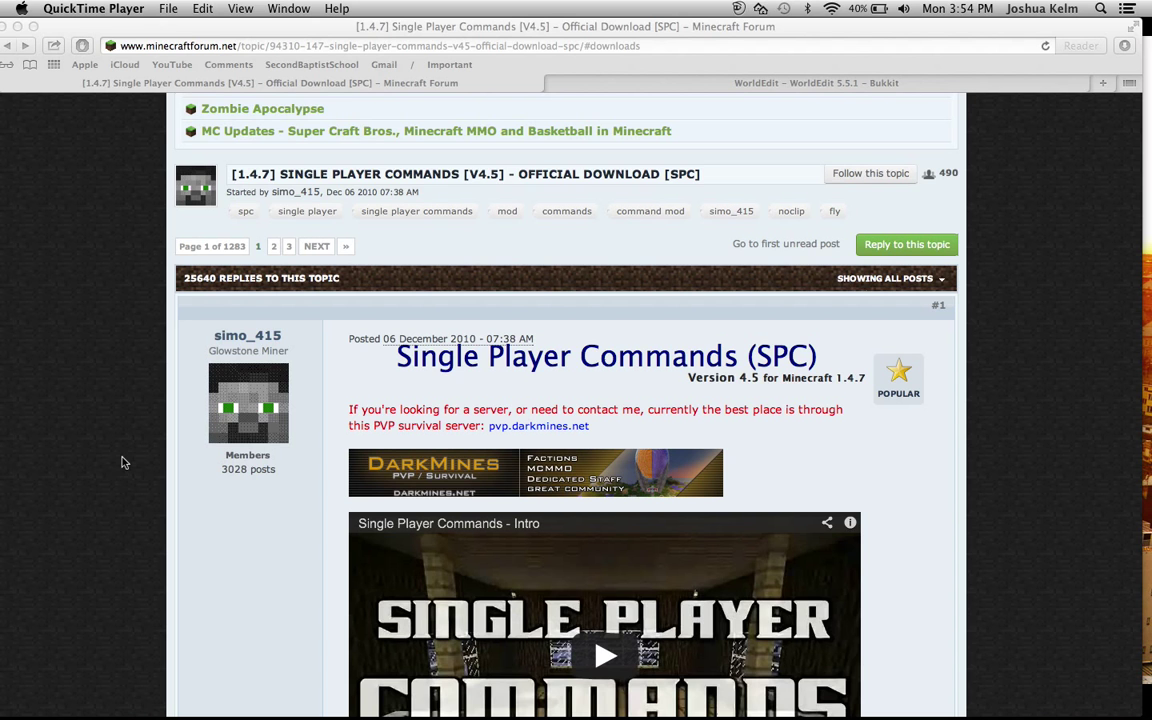
pyautogui.scroll(-3, 124, 462)
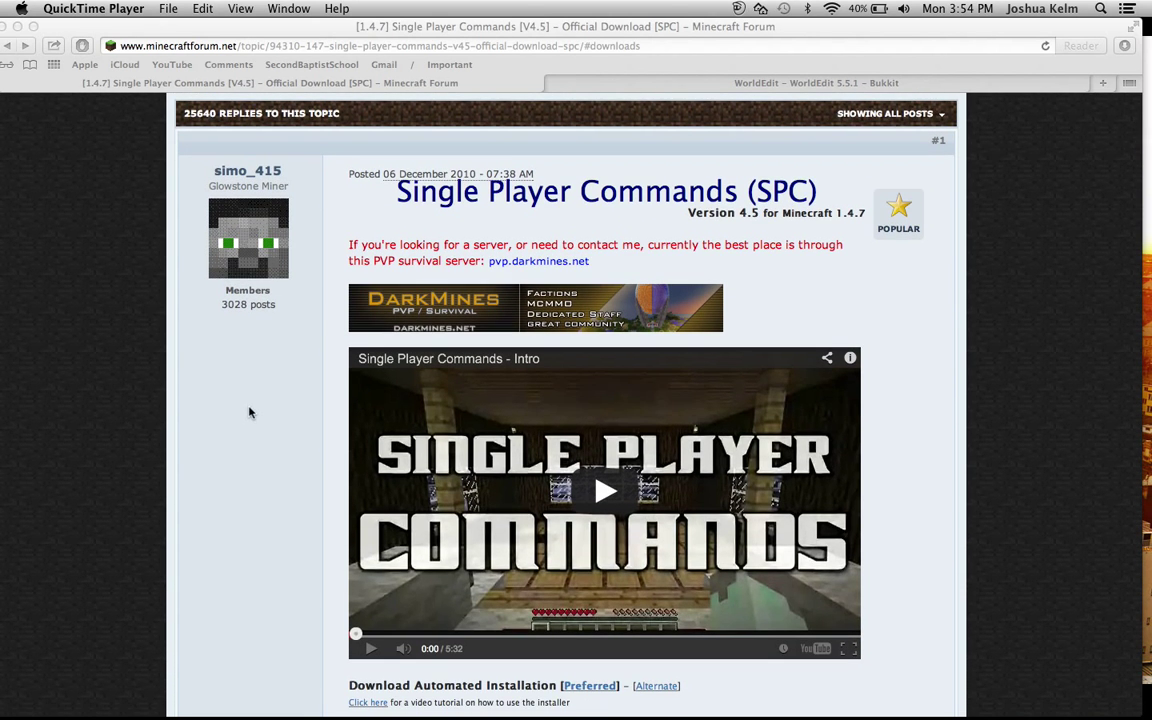
pyautogui.click(443, 26)
pyautogui.scroll(-3, 224, 494)
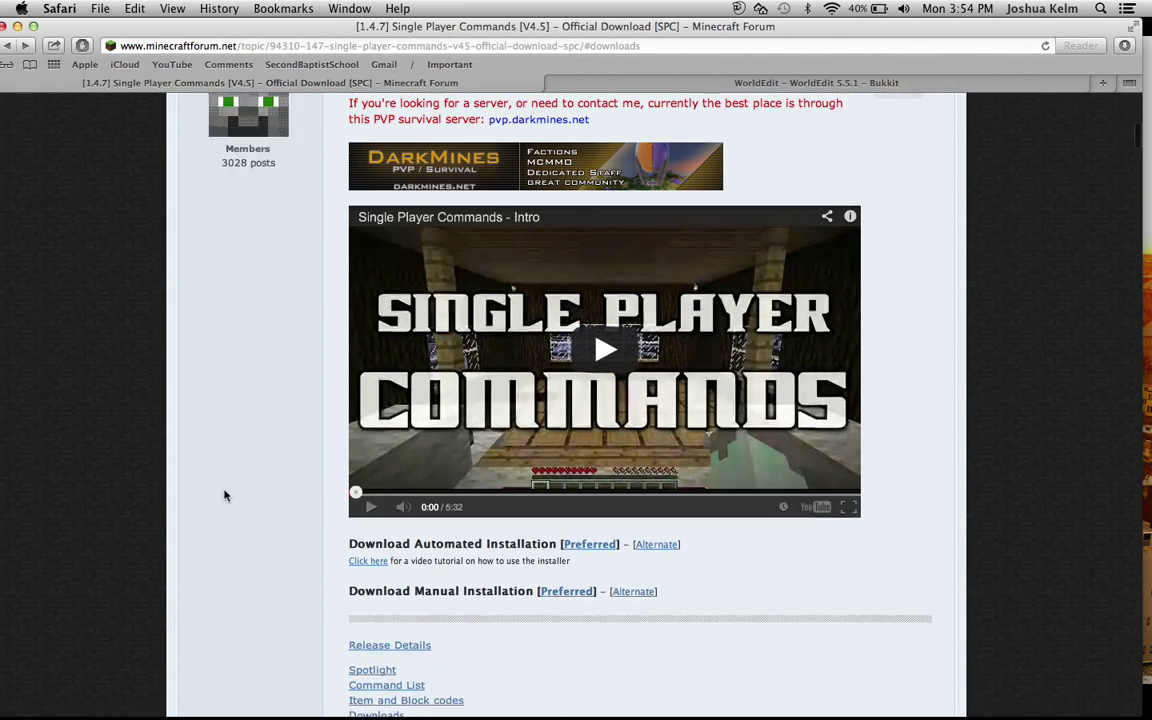
pyautogui.scroll(6, 224, 494)
pyautogui.scroll(2, 224, 494)
pyautogui.scroll(-5, 224, 494)
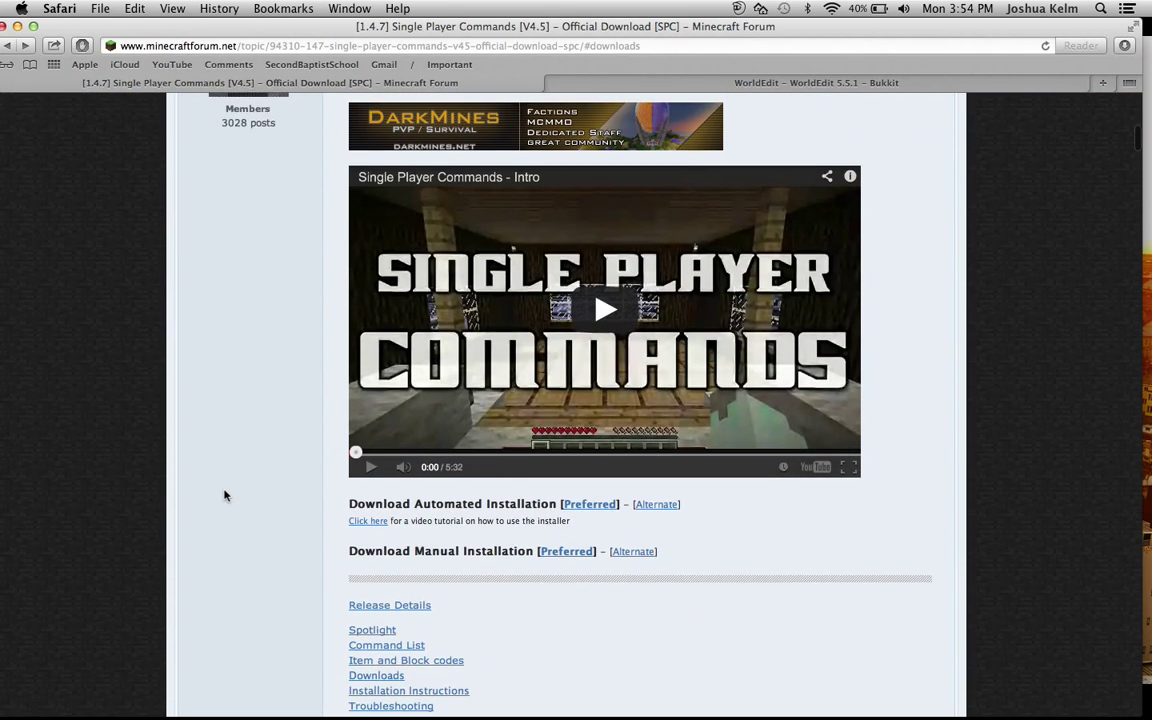
pyautogui.scroll(-9, 224, 494)
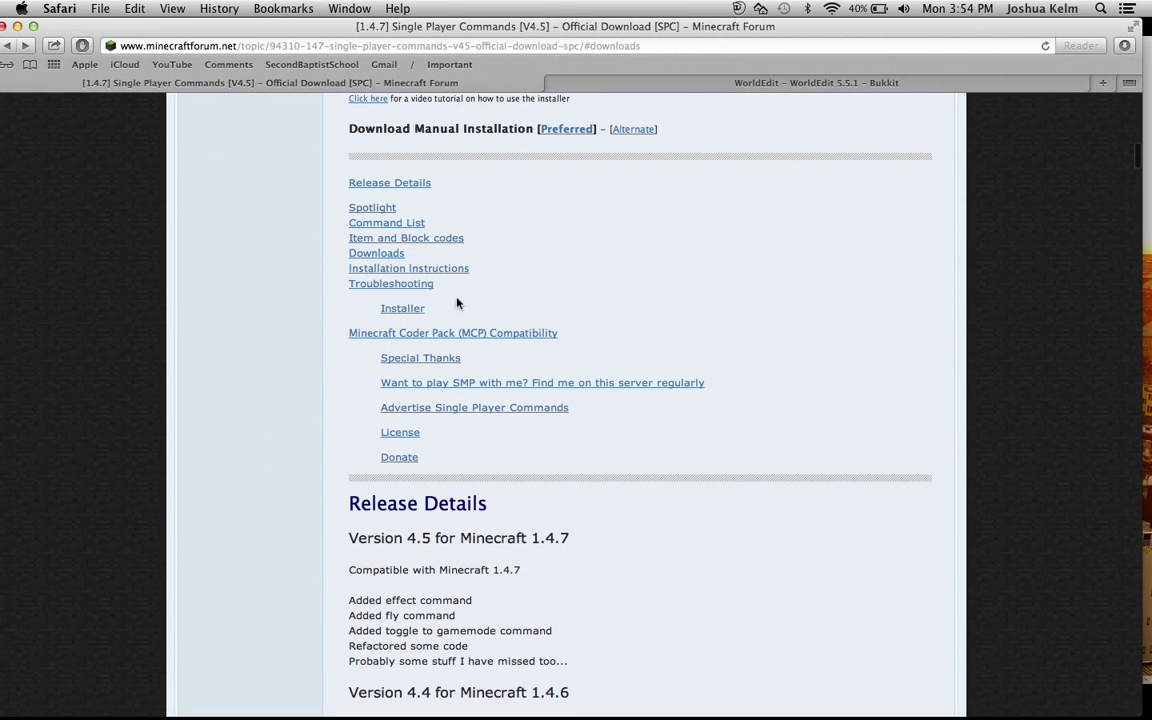
pyautogui.scroll(15, 470, 247)
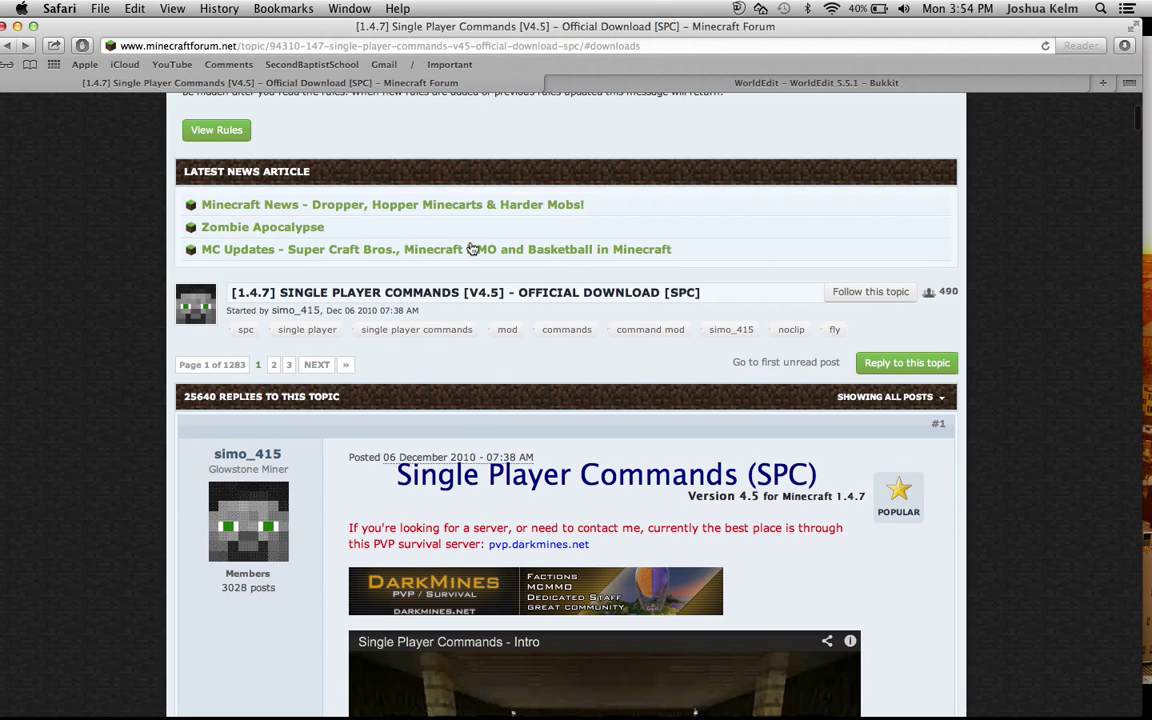
pyautogui.scroll(1, 470, 247)
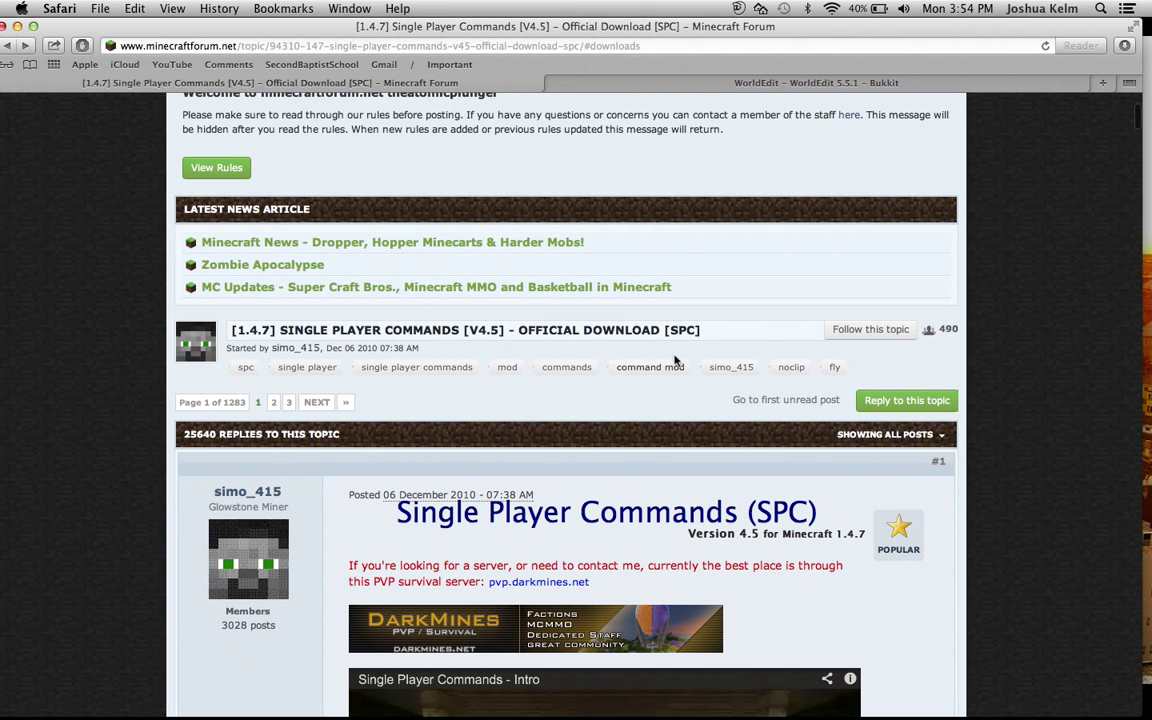
pyautogui.scroll(-15, 620, 437)
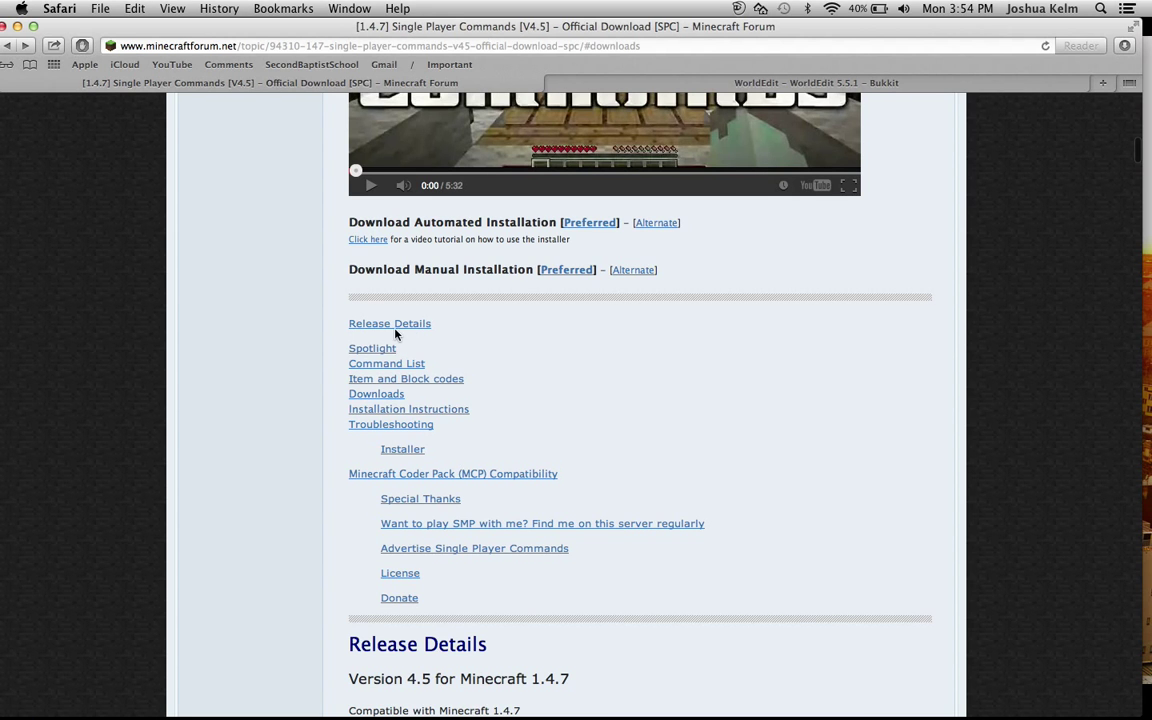
# Check the automated installation spoiler in the topic's Downloads section and open the preferred automated installation download
pyautogui.click(392, 399)
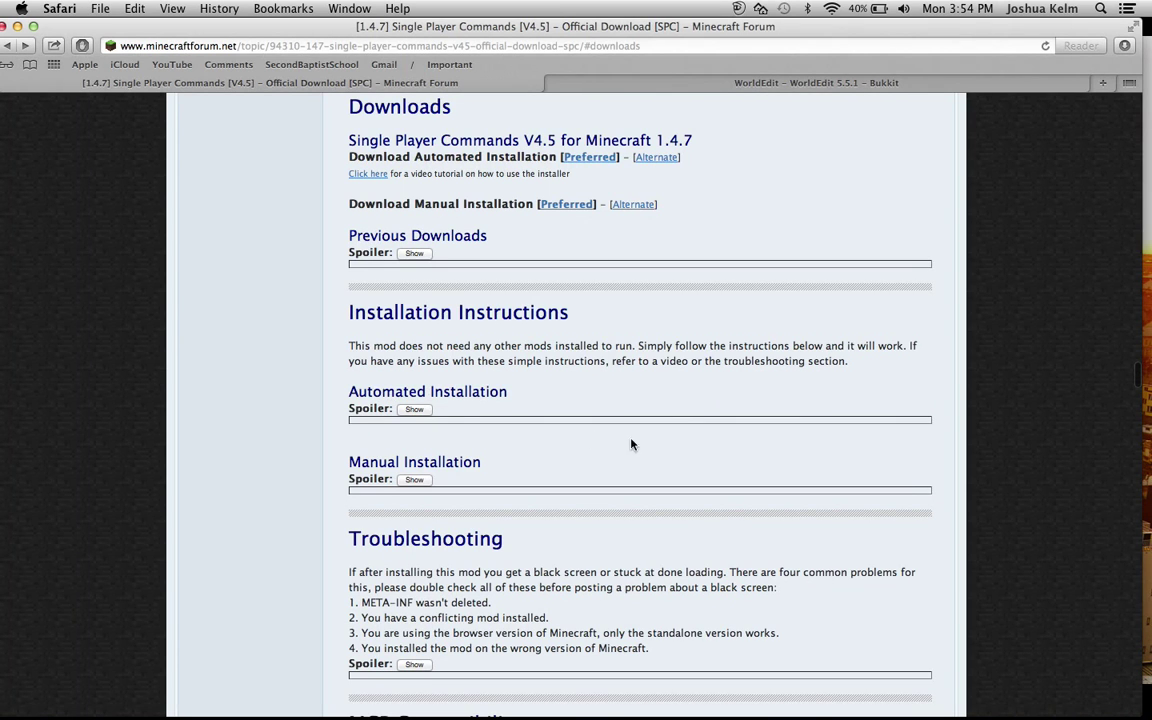
pyautogui.click(416, 409)
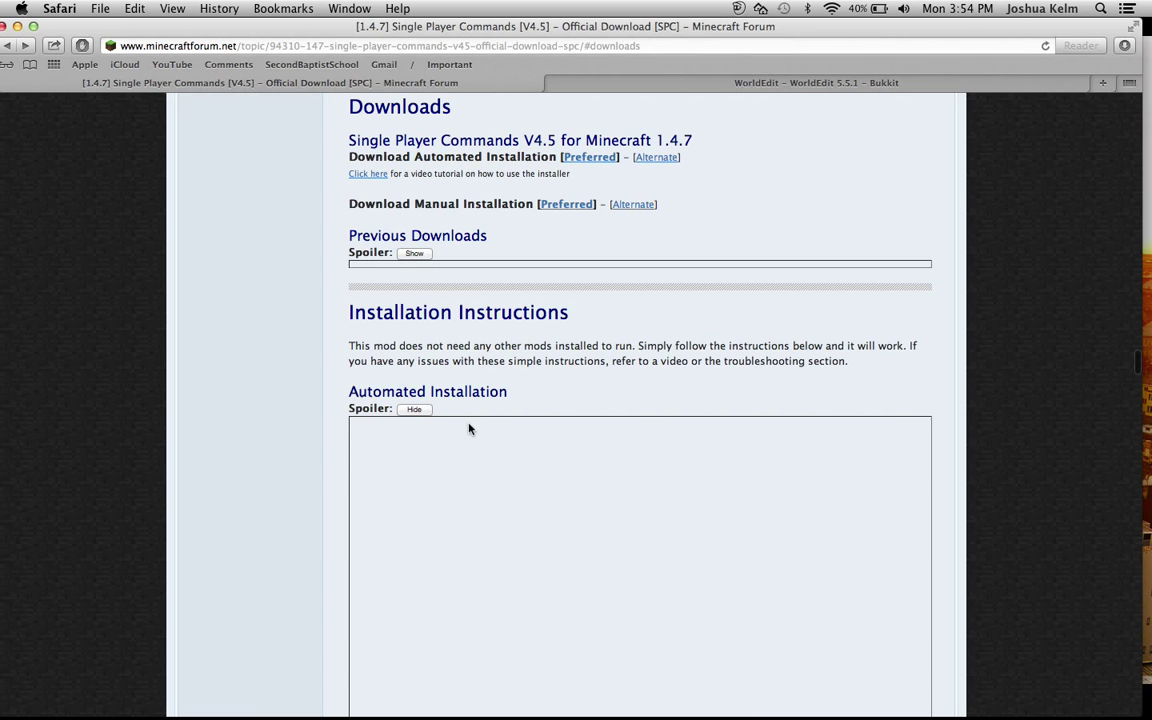
pyautogui.click(418, 410)
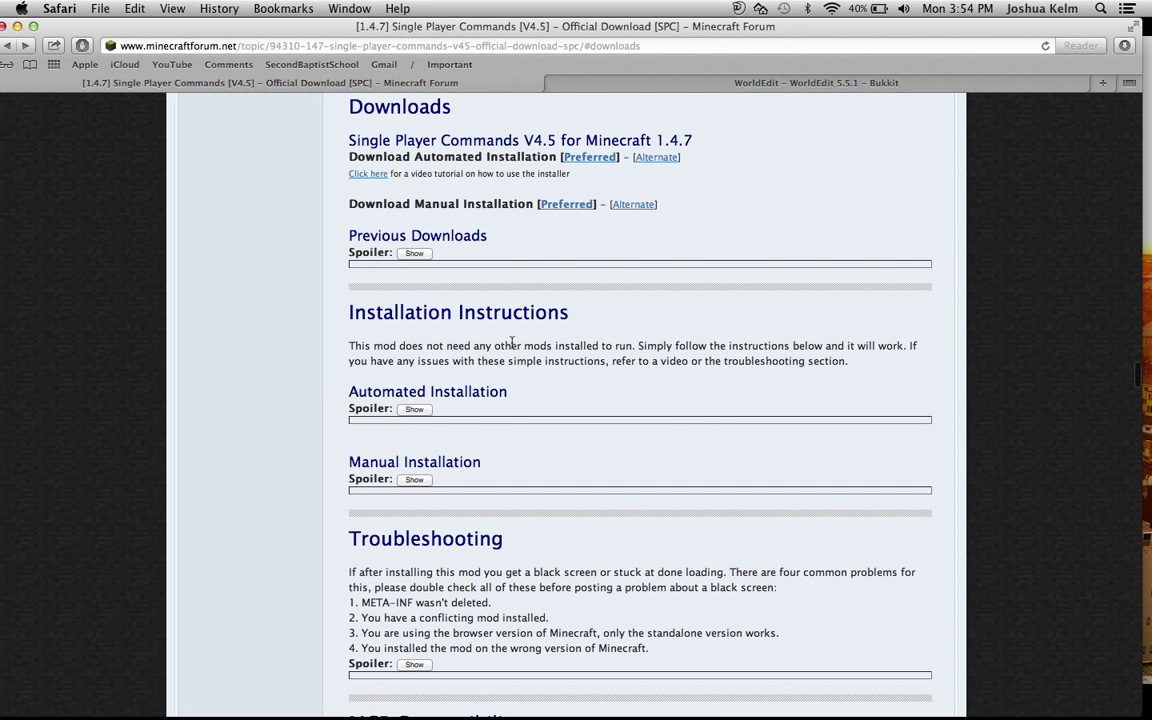
pyautogui.scroll(1, 420, 380)
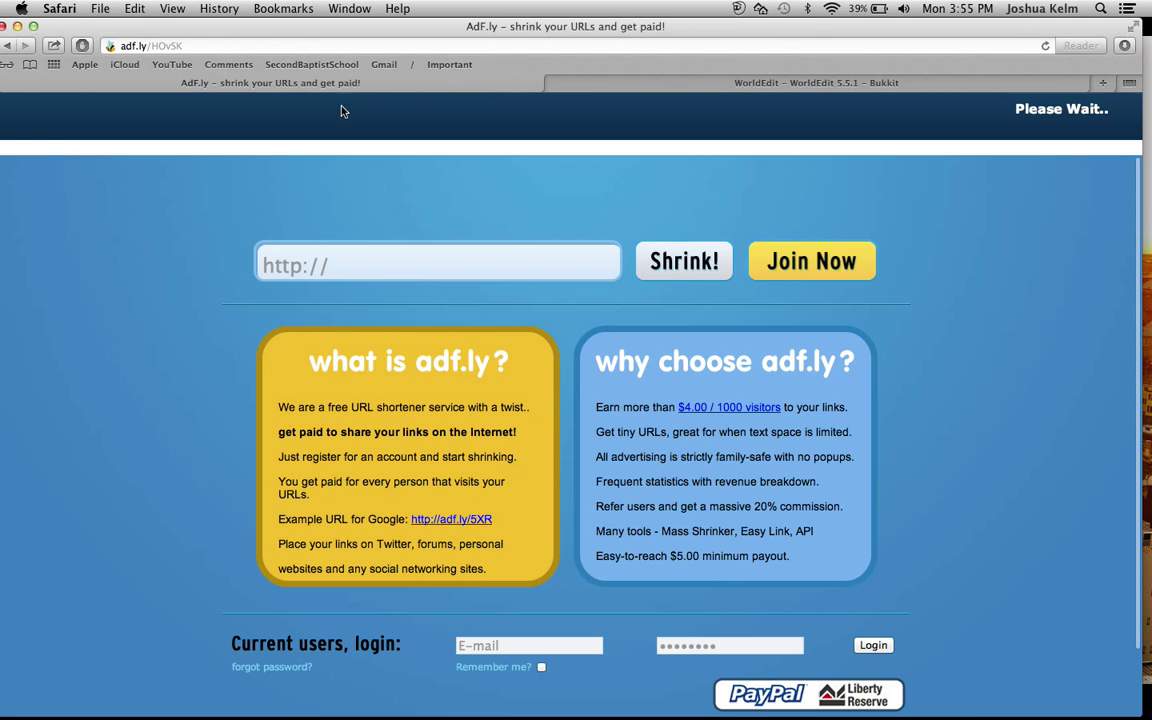
# Open the downloaded SinglePlayerCommands-MC1.4.7_V4.5.jar from the forum topic and uncover the Finder window showing the bin folder
pyautogui.hscroll(-5, 546, 303)
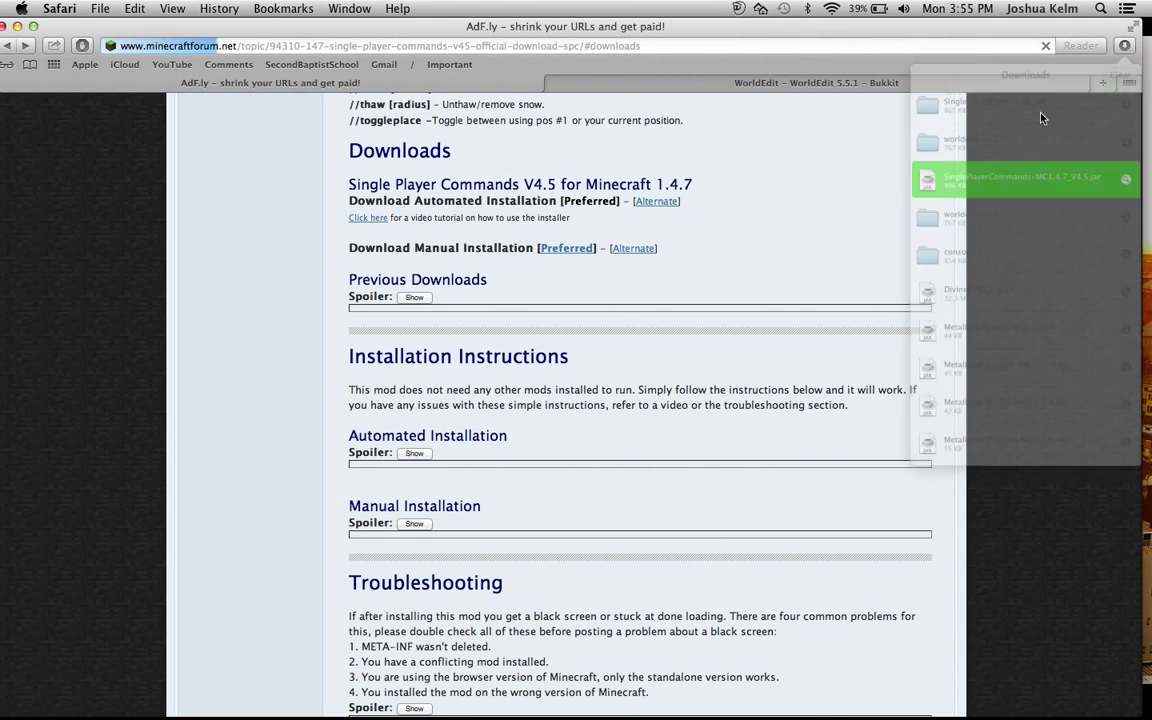
pyautogui.rightClick(955, 192)
pyautogui.click(975, 203)
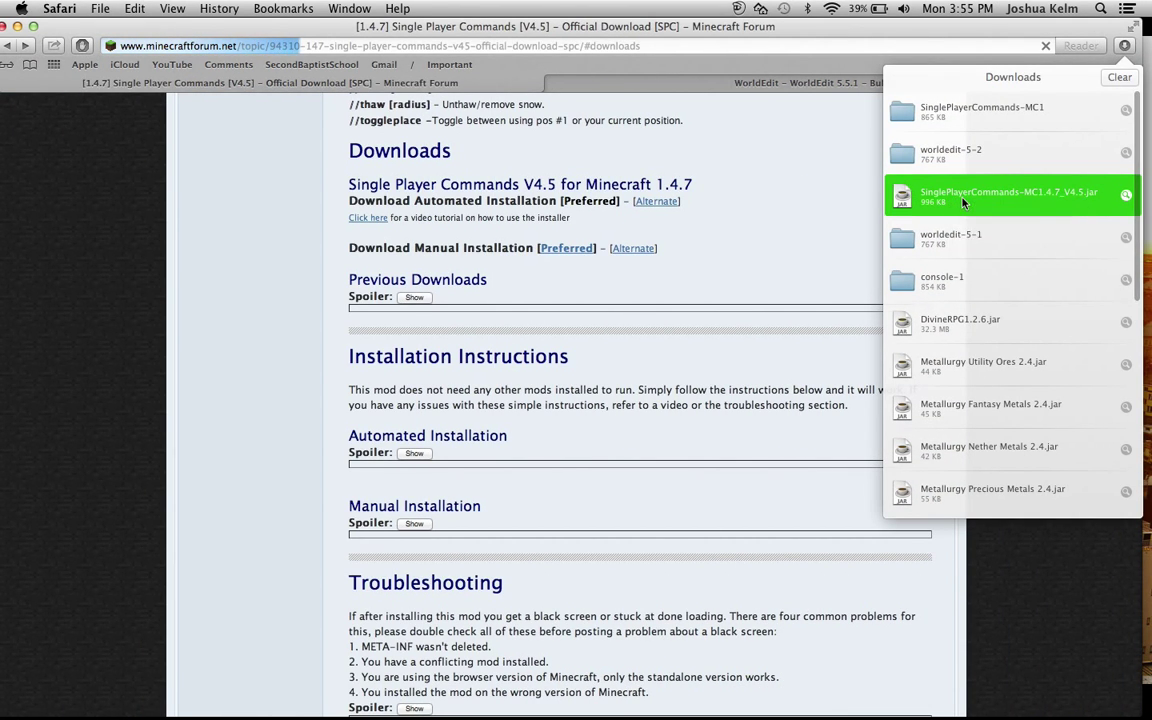
pyautogui.moveTo(704, 28); pyautogui.dragTo(829, 513)
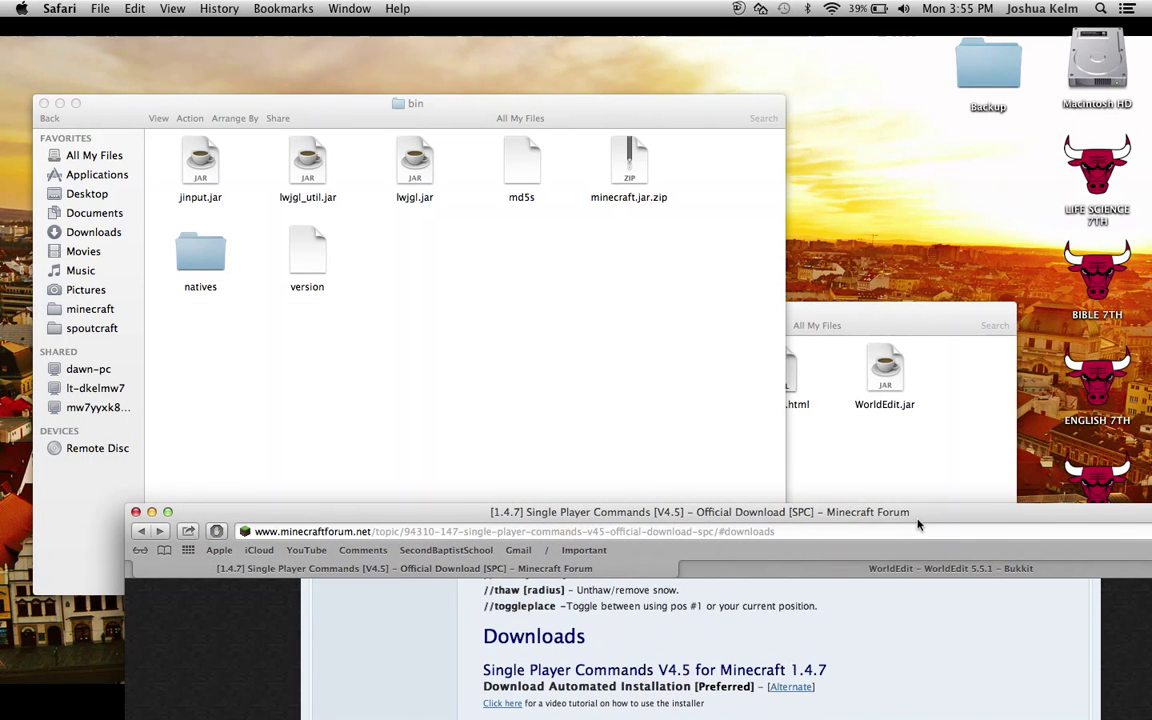
pyautogui.click(625, 162)
pyautogui.rightClick(630, 170)
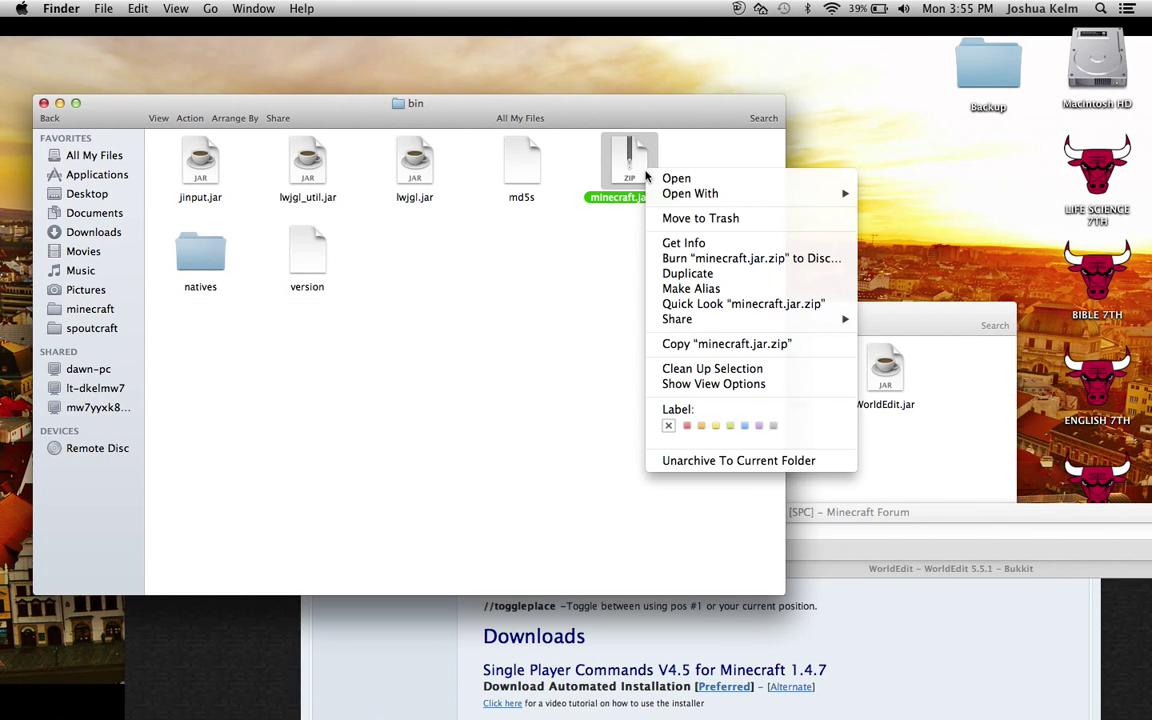
pyautogui.click(612, 221)
pyautogui.rightClick(638, 140)
pyautogui.click(619, 226)
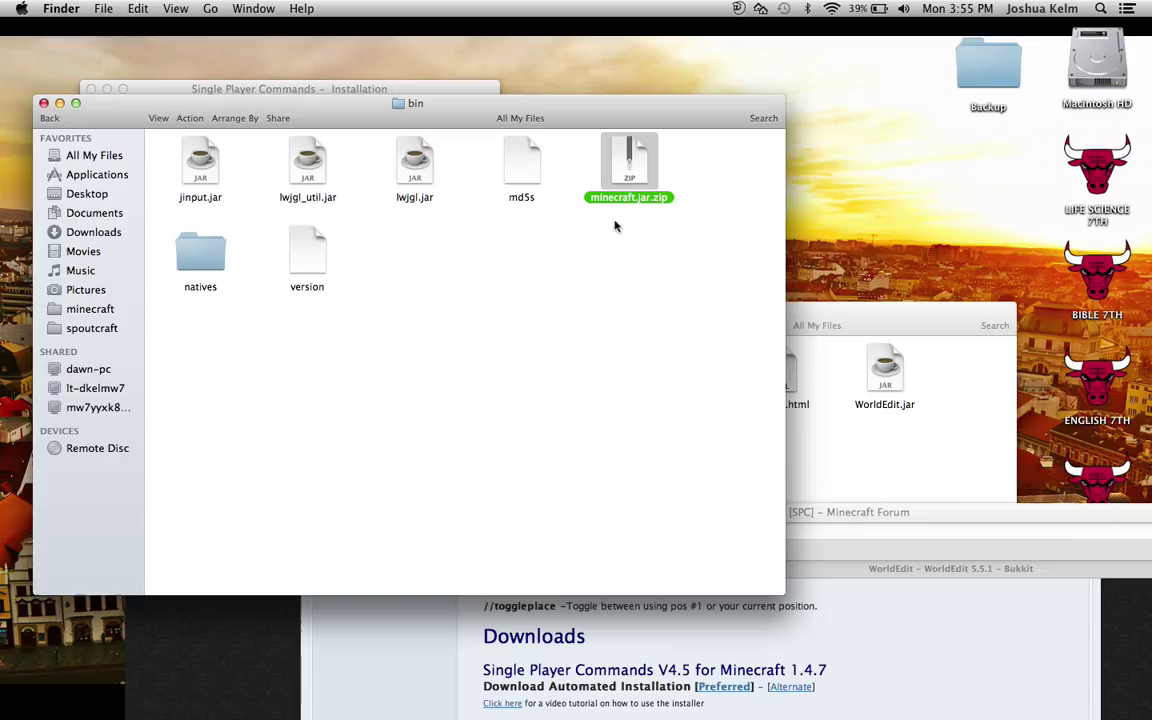
pyautogui.click(571, 200)
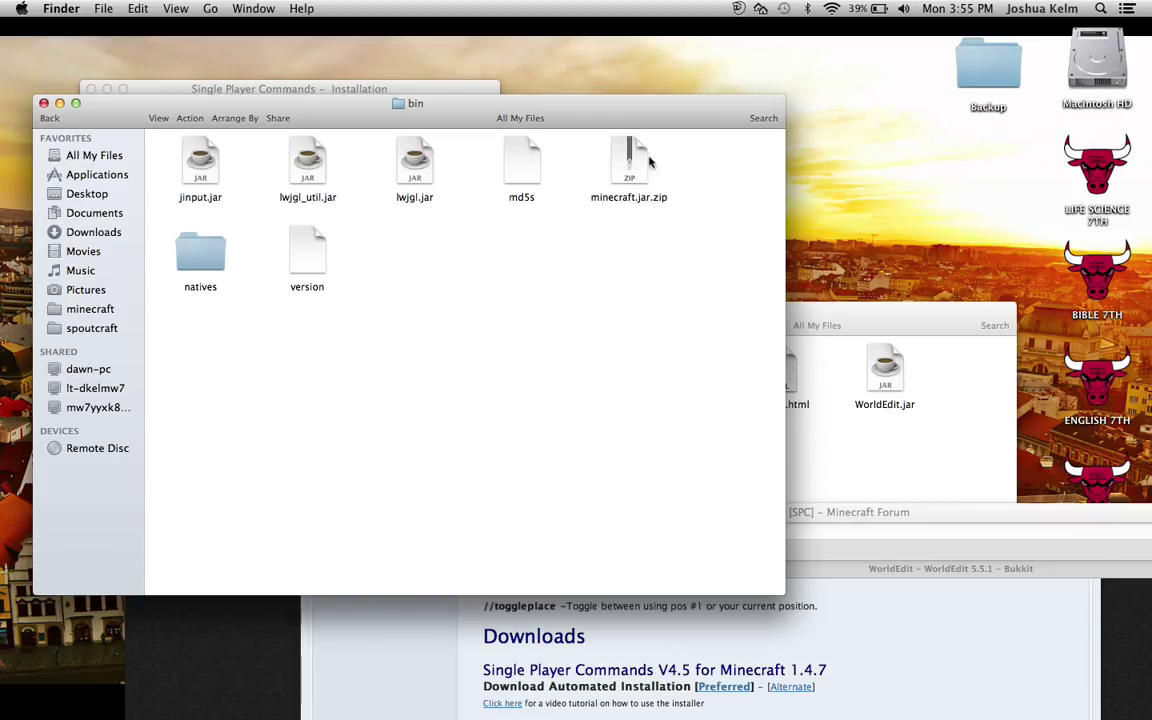
# Extract minecraft.jar.zip into the bin folder with The Unarchiver
pyautogui.click(620, 170)
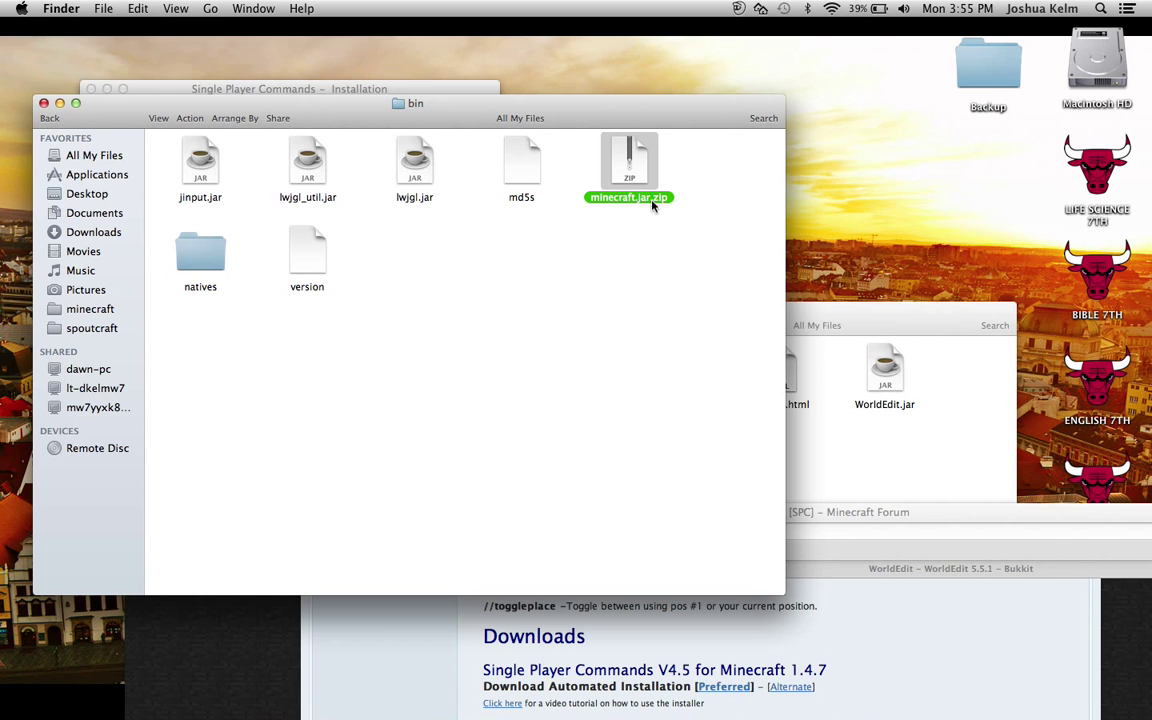
pyautogui.rightClick(626, 158)
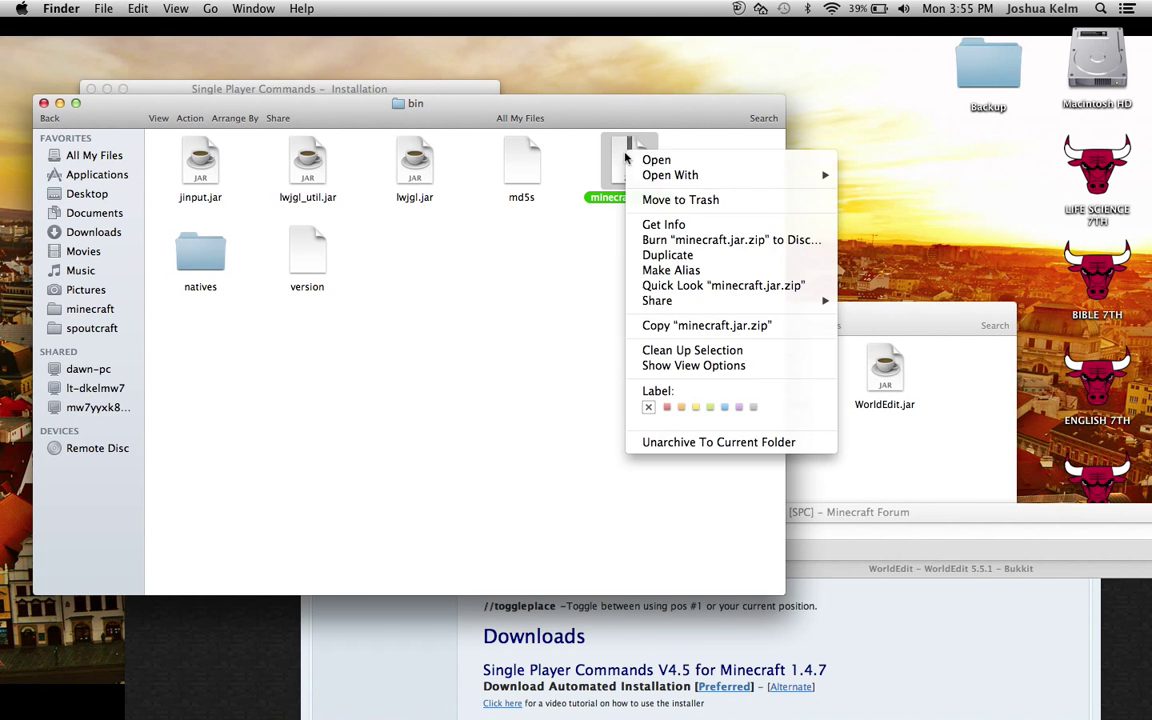
pyautogui.moveTo(667, 177)
pyautogui.click(910, 202)
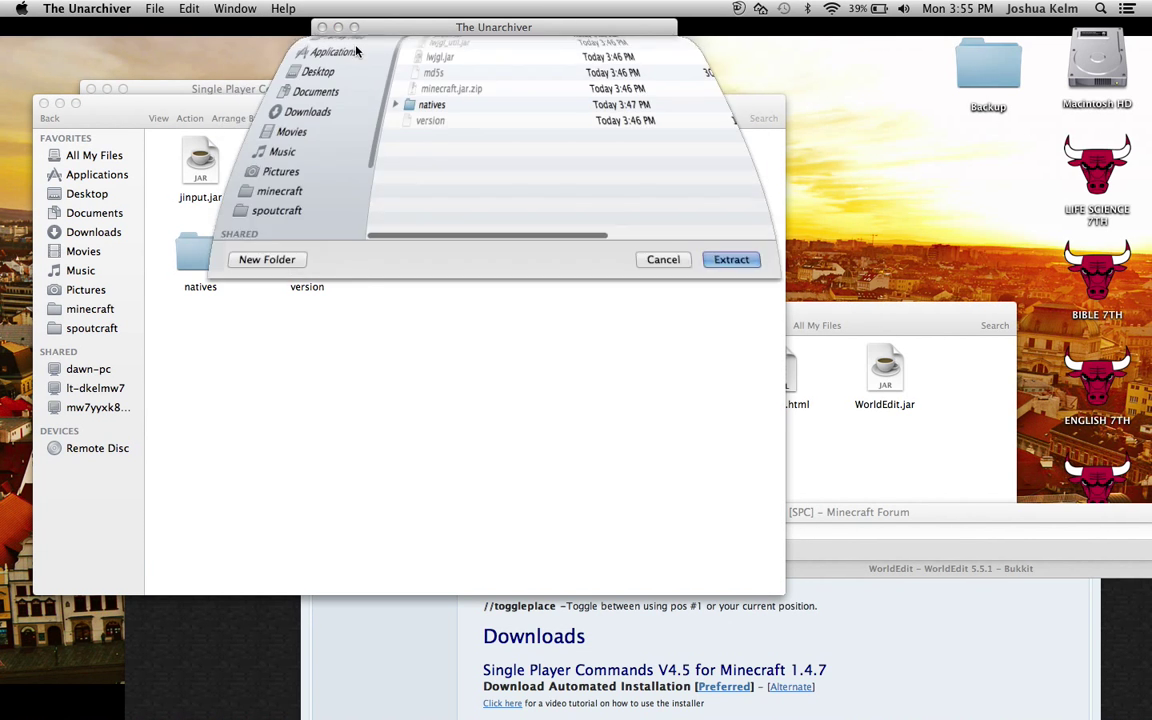
pyautogui.click(730, 319)
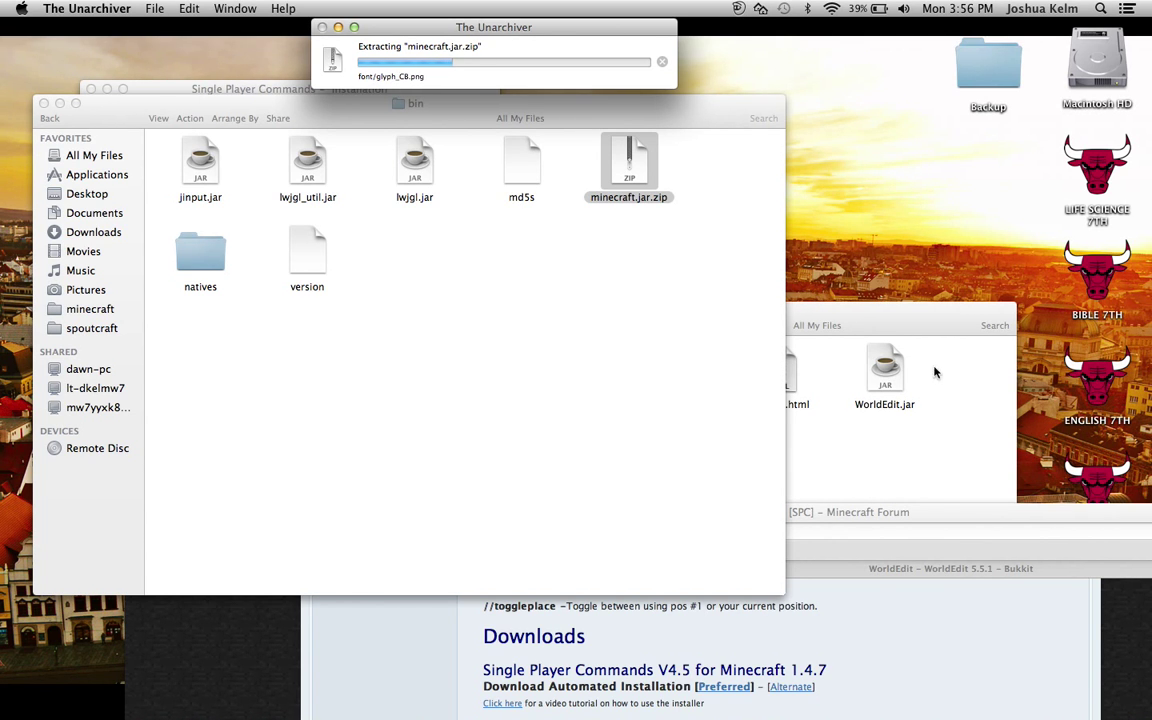
# Close the Finder window containing WorldEdit.jar and bring up the WorldEdit 5.5.1 page in Safari
pyautogui.moveTo(846, 314); pyautogui.dragTo(1140, 423)
pyautogui.press('super+w')
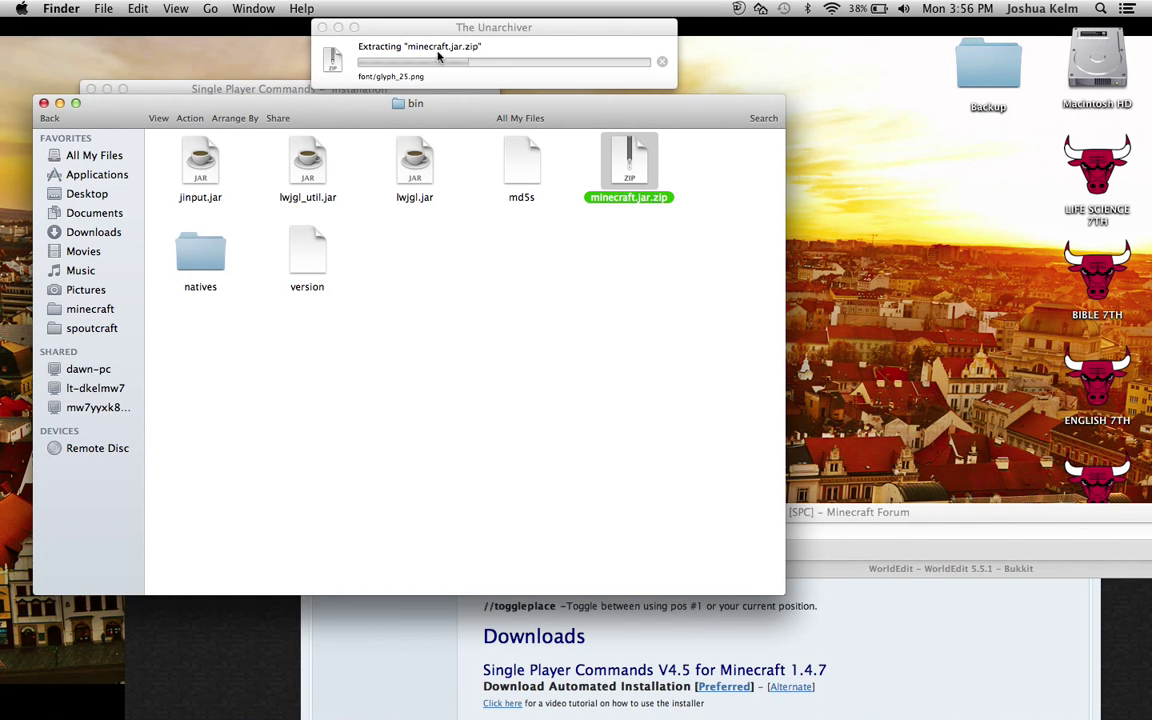
pyautogui.moveTo(914, 512); pyautogui.dragTo(818, 36)
pyautogui.click(752, 89)
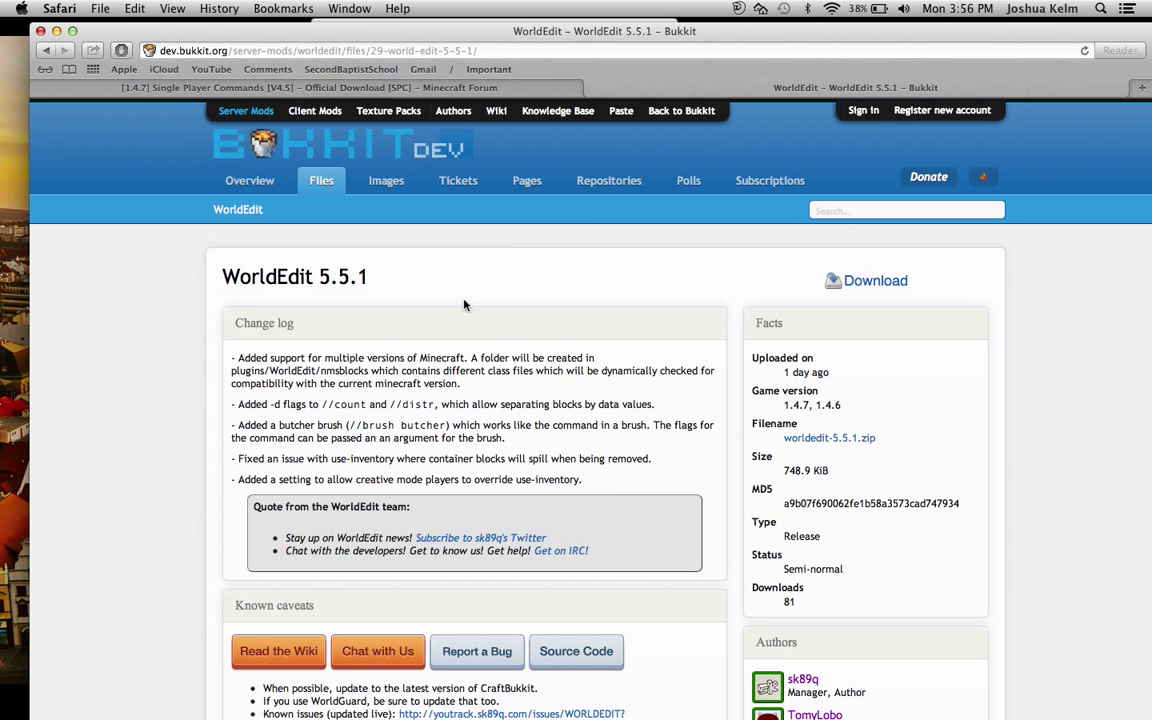
# Return to the WorldEdit overview page and open the WorldEdit 5.5.1 download page from it
pyautogui.hscroll(-5, 614, 265)
pyautogui.hscroll(-5, 615, 266)
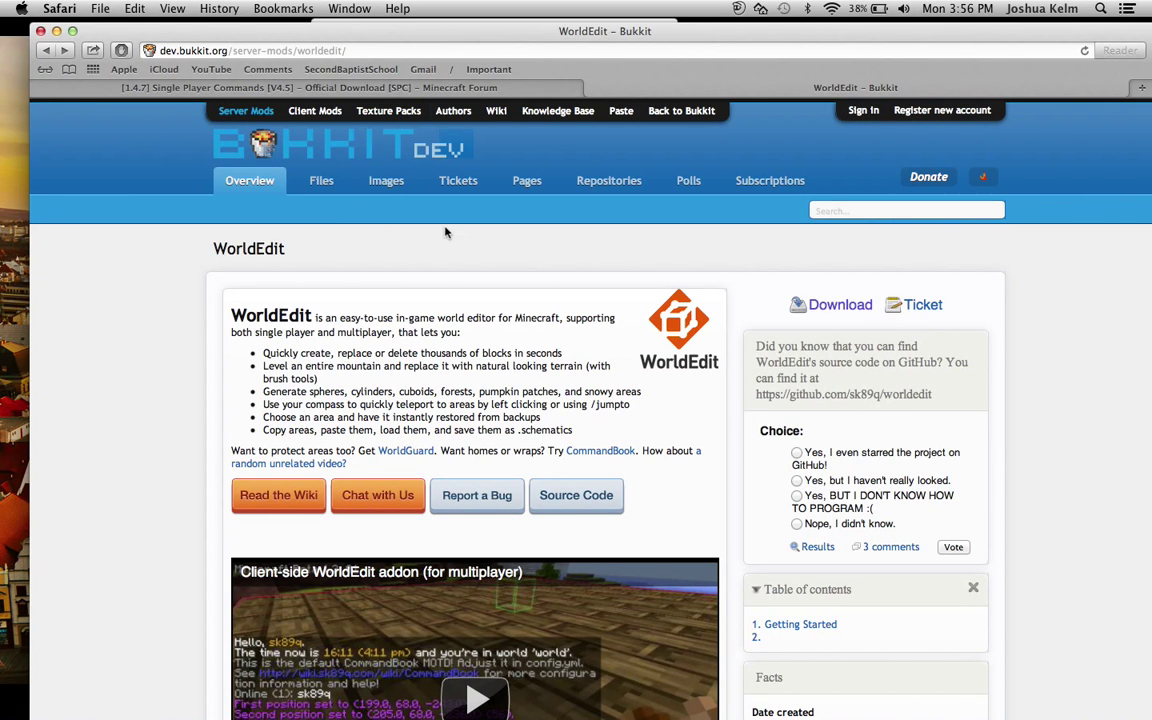
pyautogui.click(830, 306)
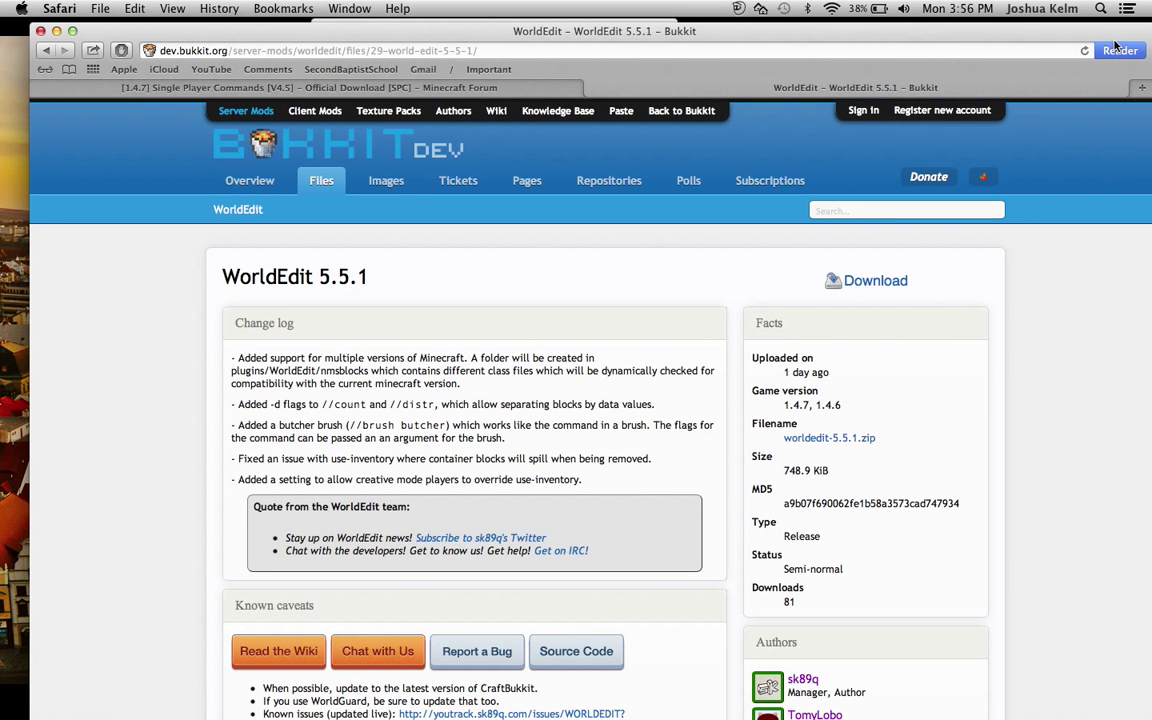
# Uncover the bin folder in Finder and open the extracted minecraft.jar folder
pyautogui.moveTo(1120, 35); pyautogui.dragTo(1020, 437)
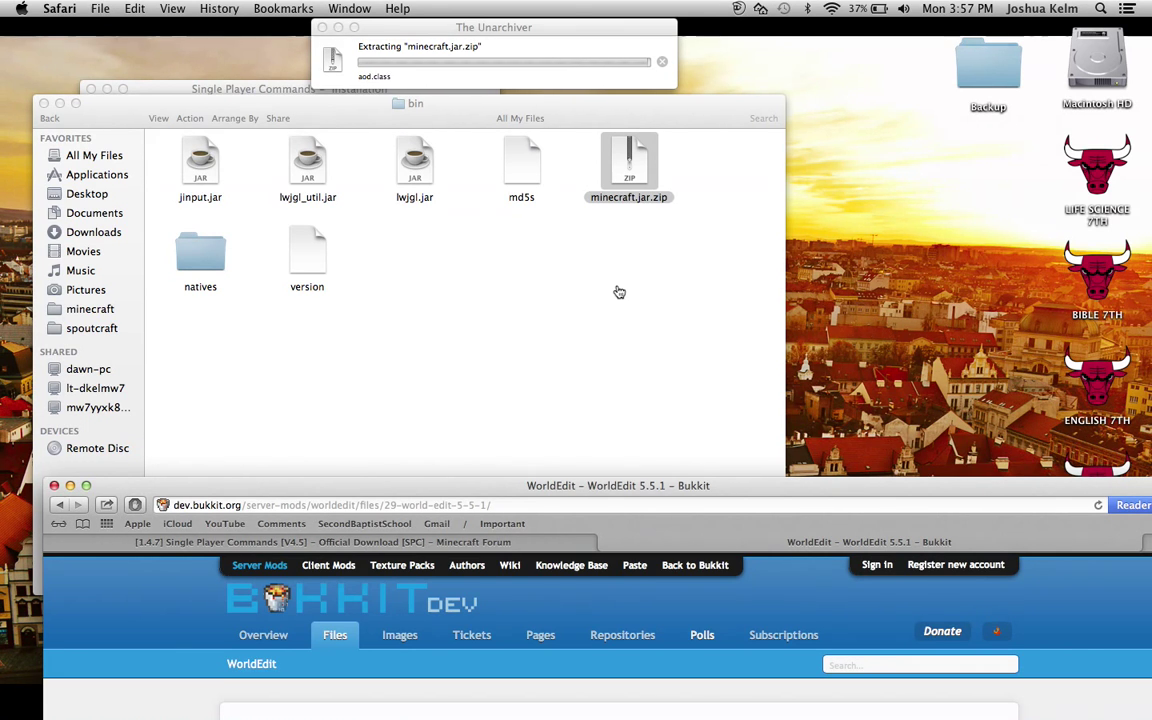
pyautogui.click(540, 30)
pyautogui.click(415, 255)
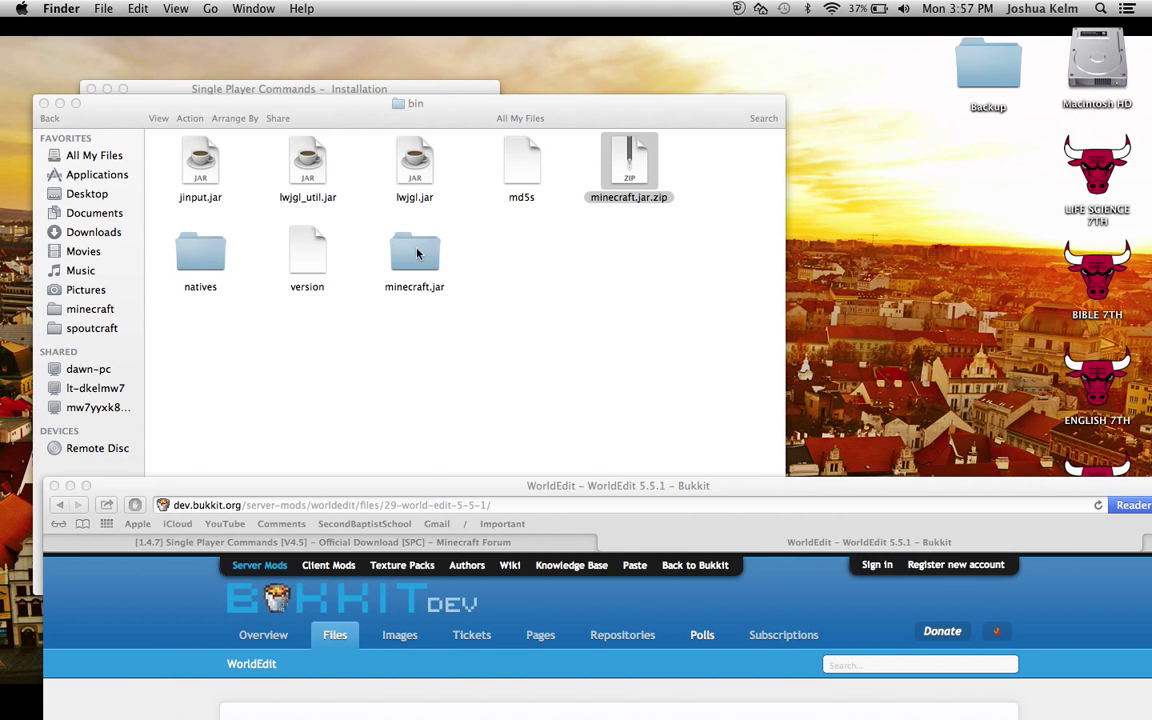
pyautogui.rightClick(418, 252)
pyautogui.click(451, 256)
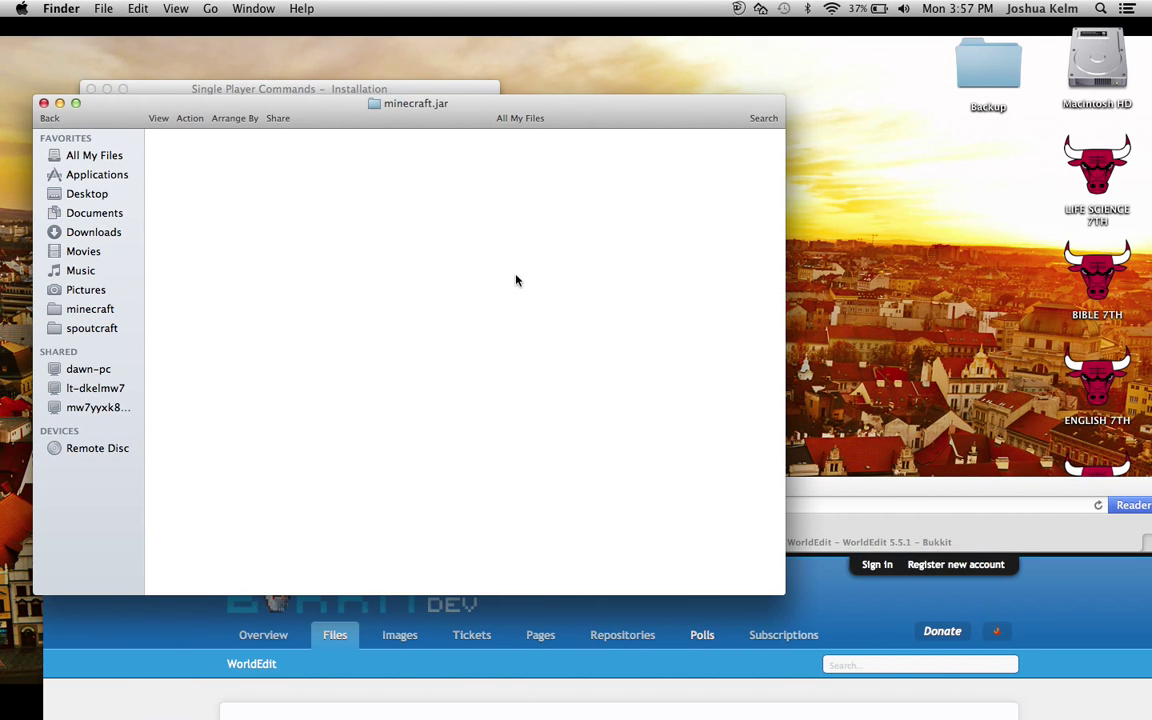
# Move the minecraft.jar window clear of the installer and look through its files for the META-INF folder
pyautogui.moveTo(652, 115); pyautogui.dragTo(856, 38)
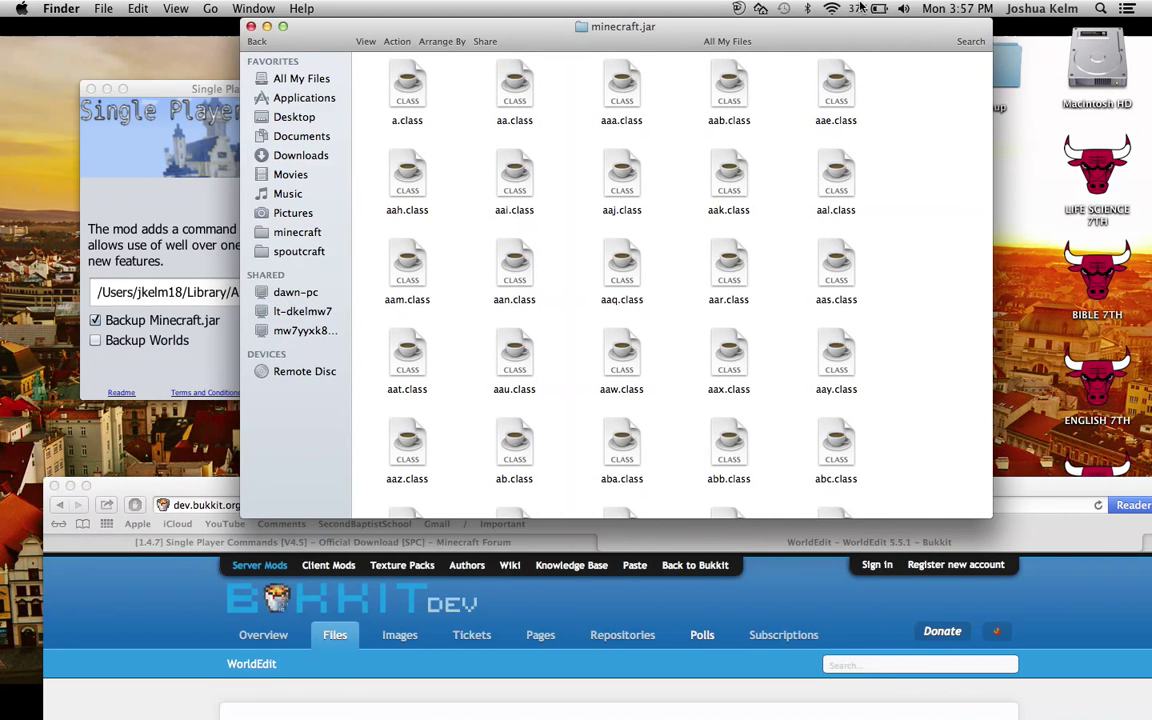
pyautogui.scroll(-10, 817, 283)
pyautogui.scroll(-10, 817, 283)
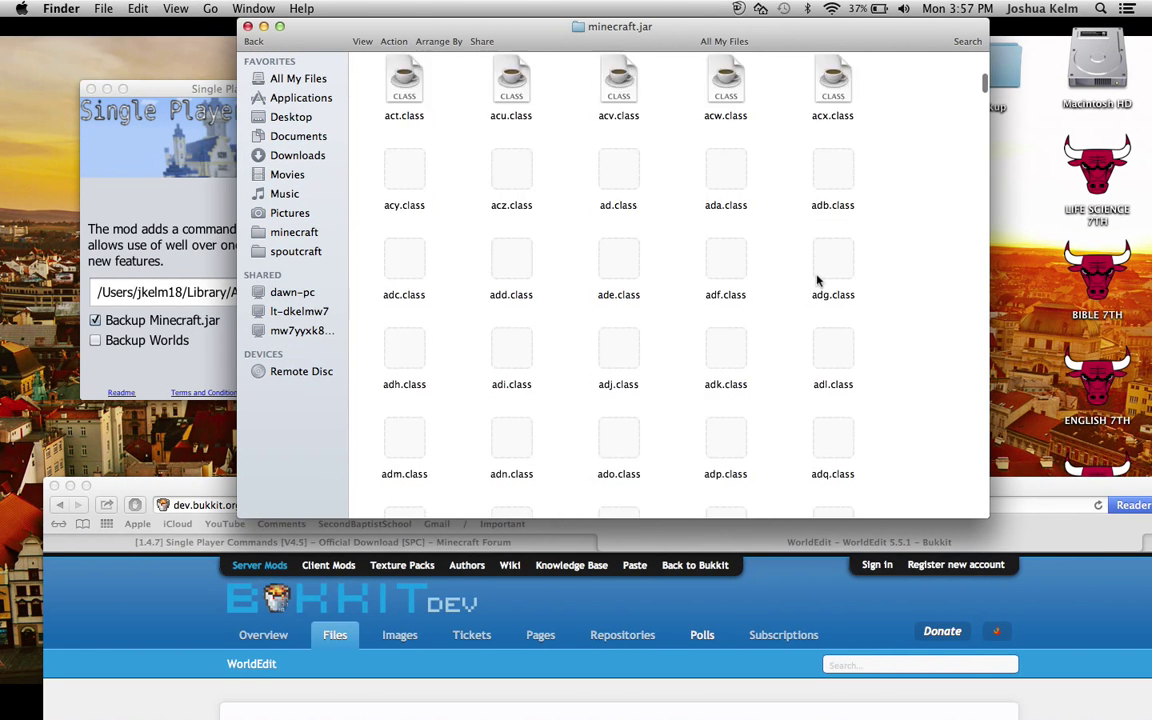
pyautogui.scroll(-10, 817, 283)
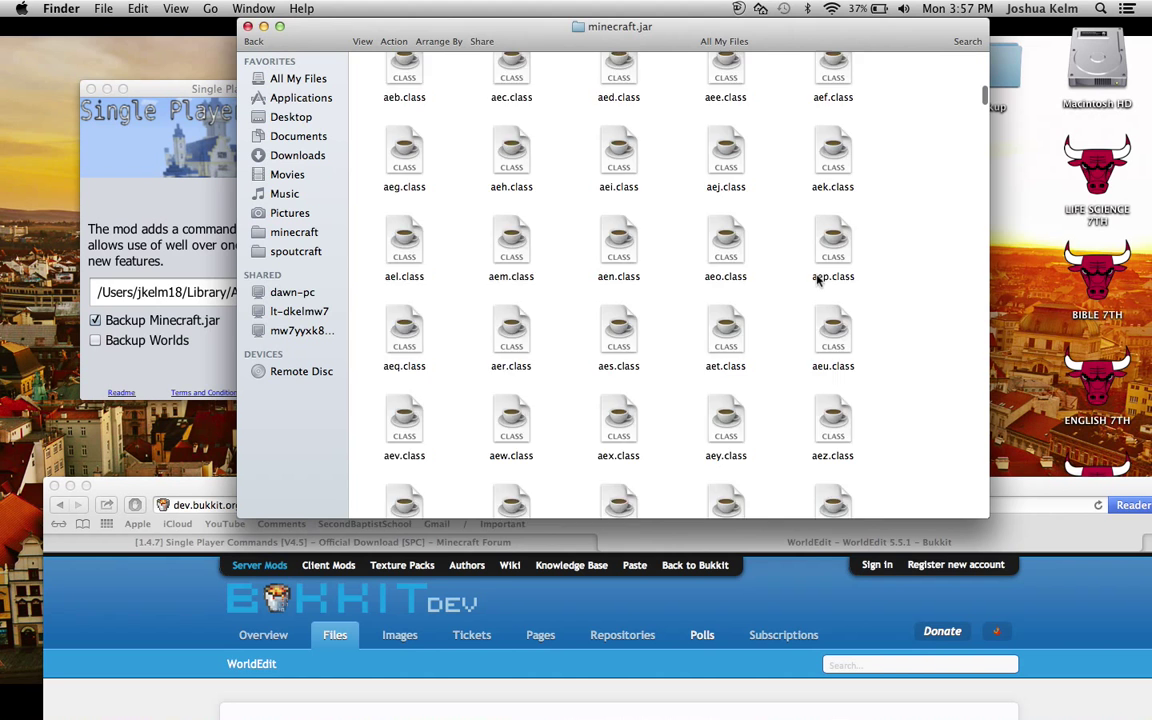
pyautogui.scroll(-10, 817, 283)
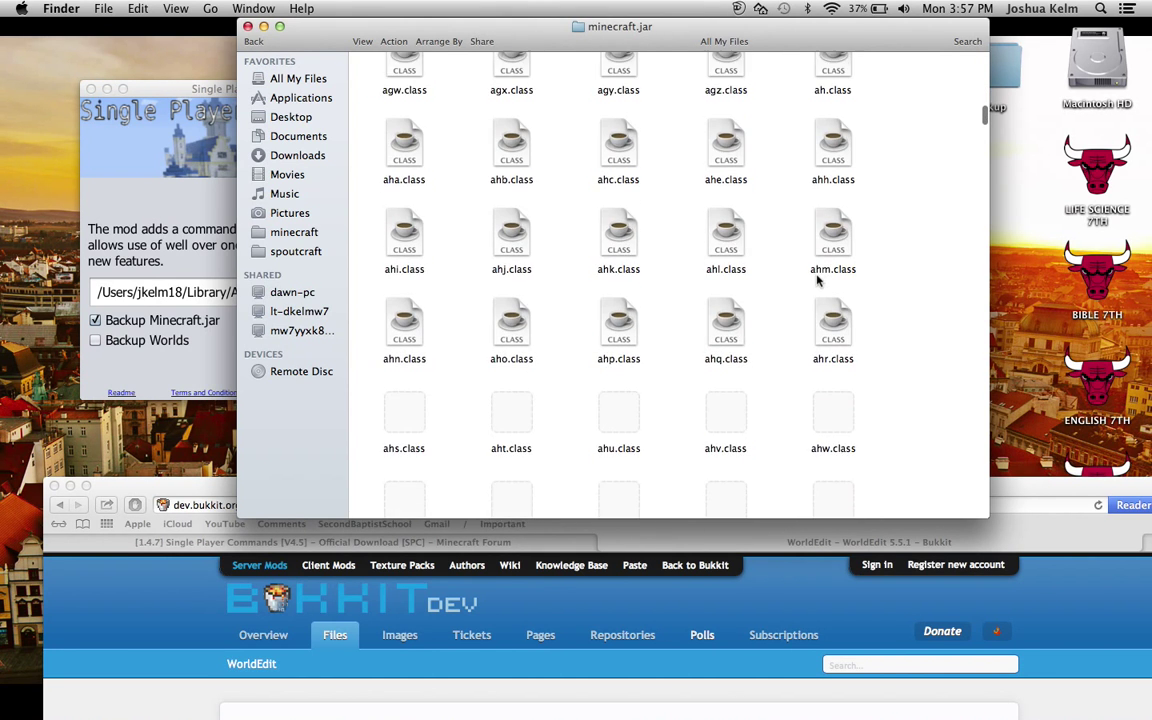
pyautogui.scroll(-10, 817, 283)
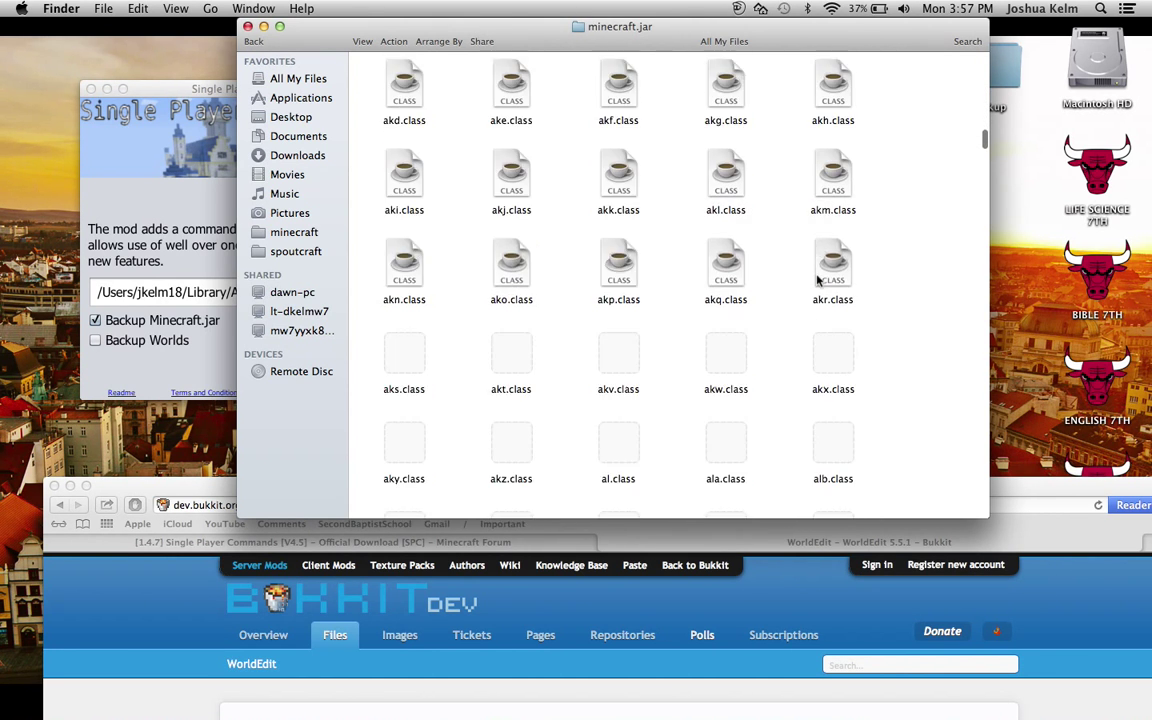
pyautogui.scroll(-10, 617, 355)
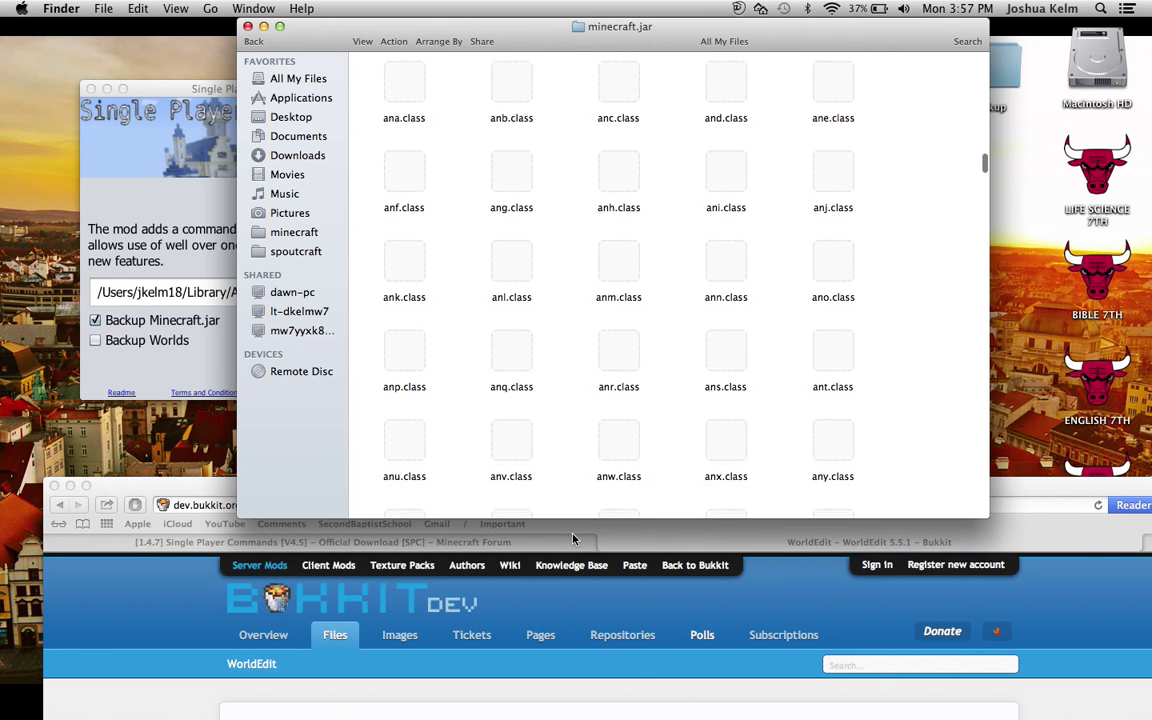
pyautogui.scroll(-10, 617, 355)
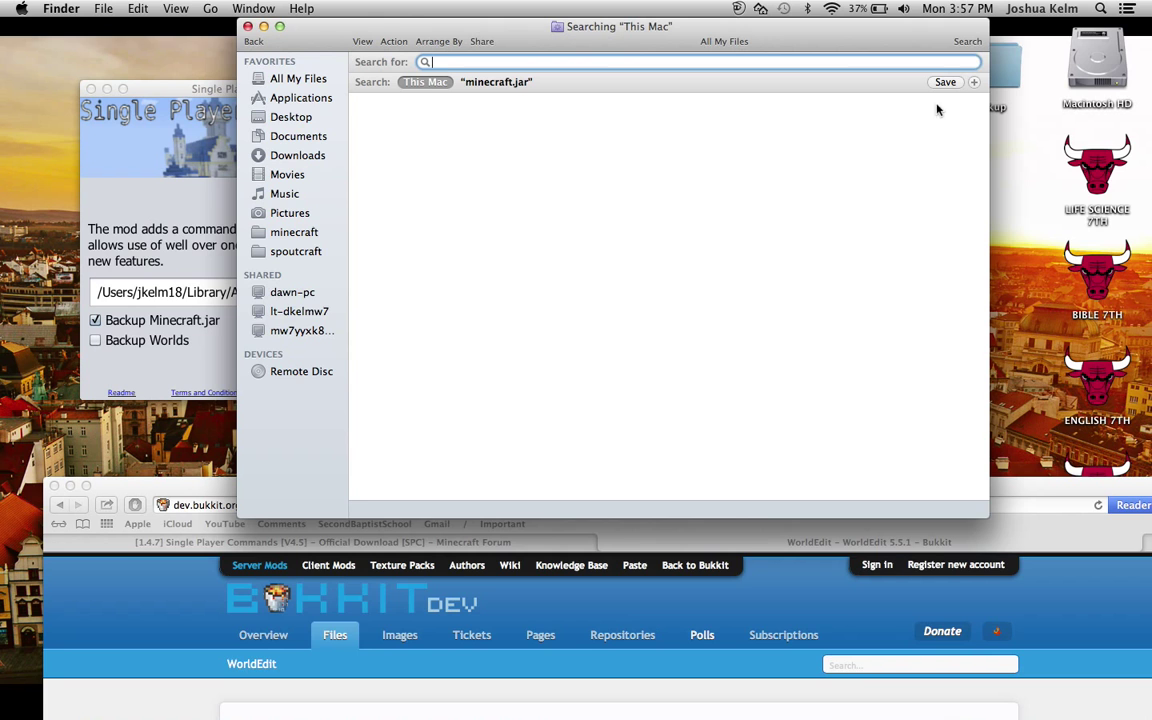
# Search for "Meta-inf" within minecraft.jar and across This Mac, then return to the minecraft.jar folder
pyautogui.click(498, 82)
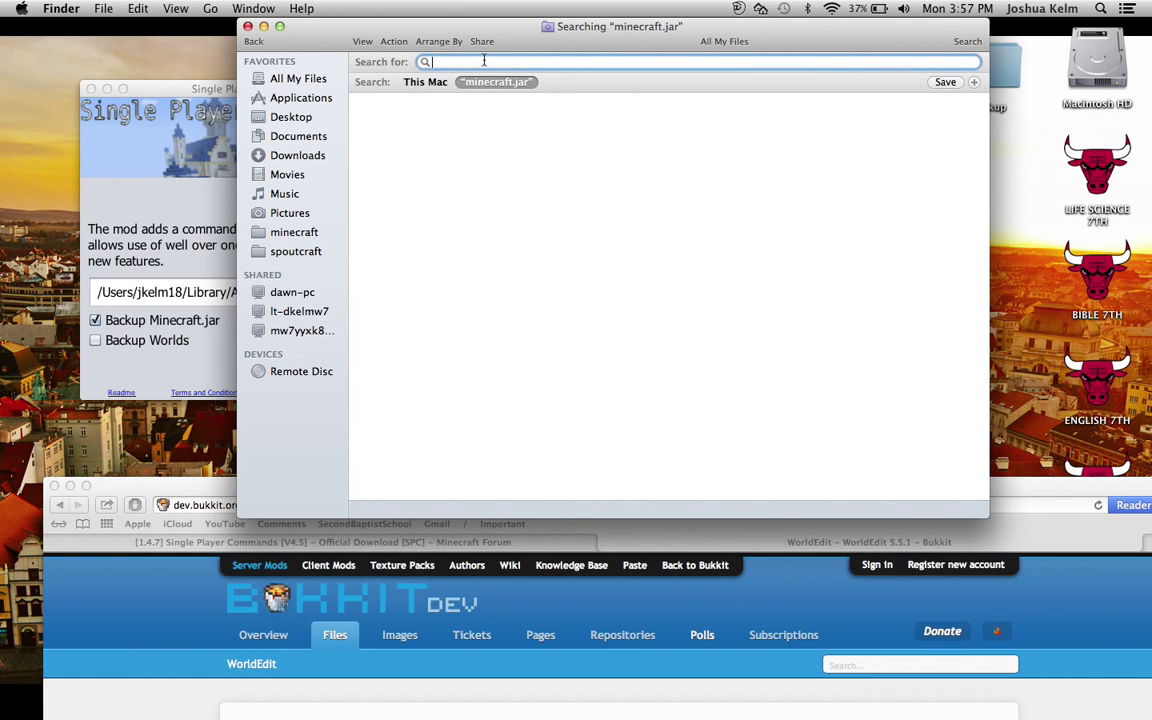
pyautogui.write('Meta')
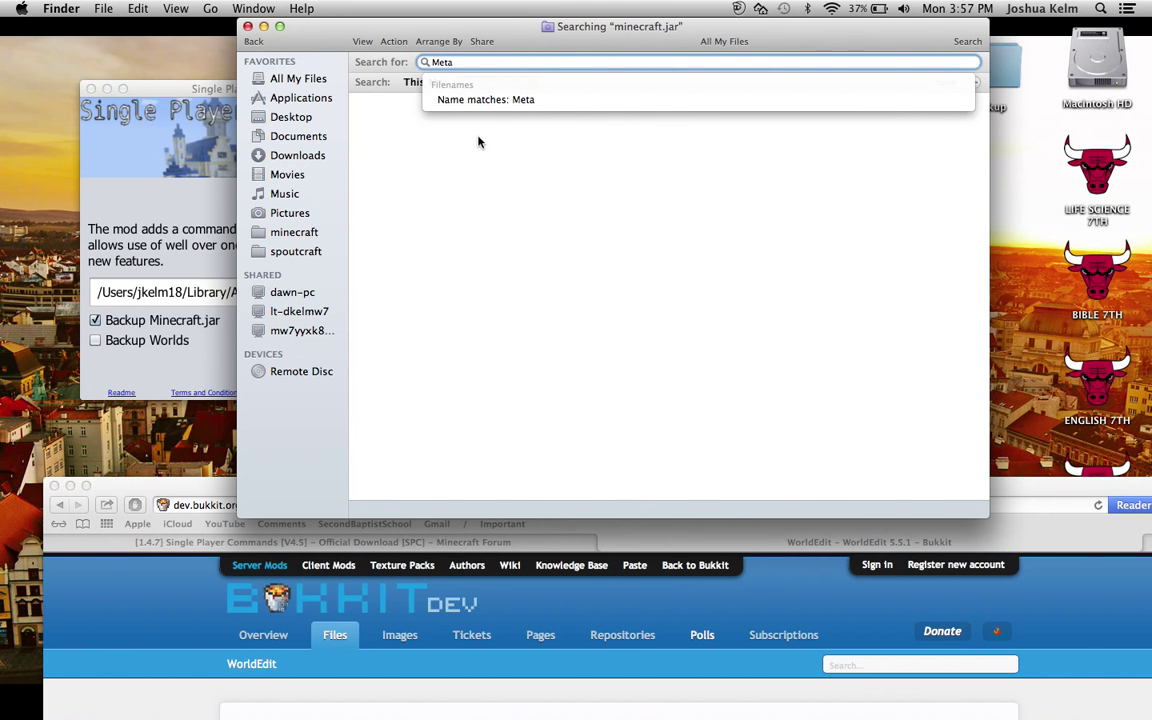
pyautogui.write('-inf')
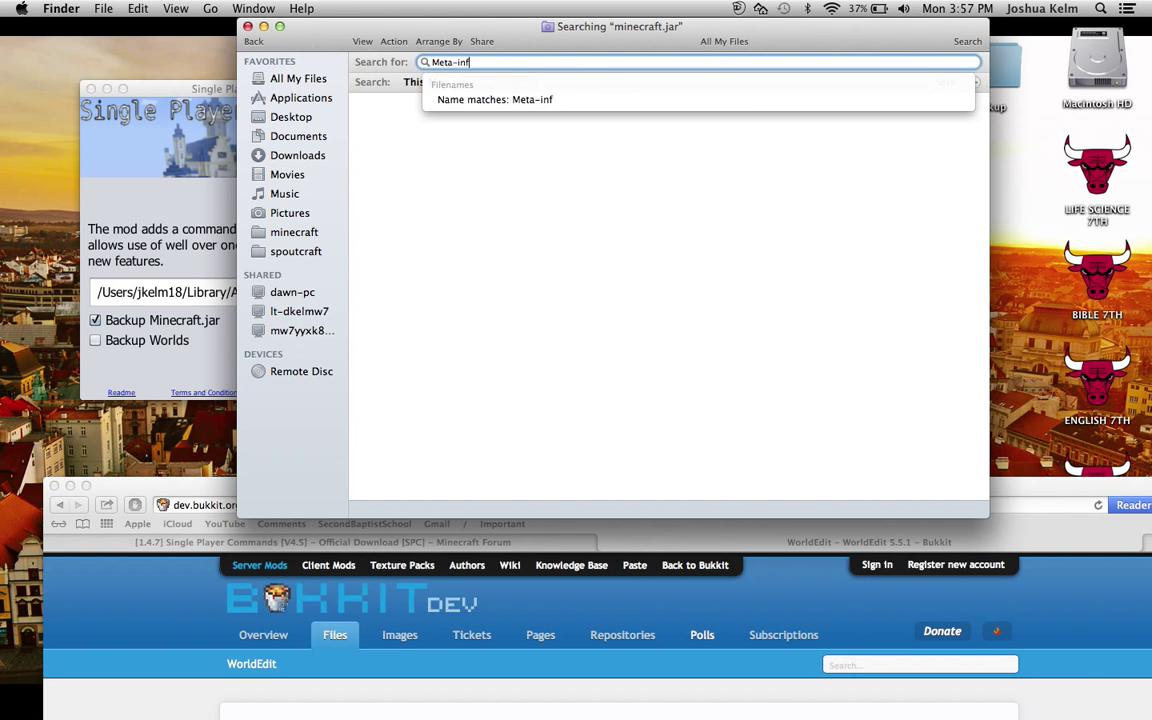
pyautogui.press('Return')
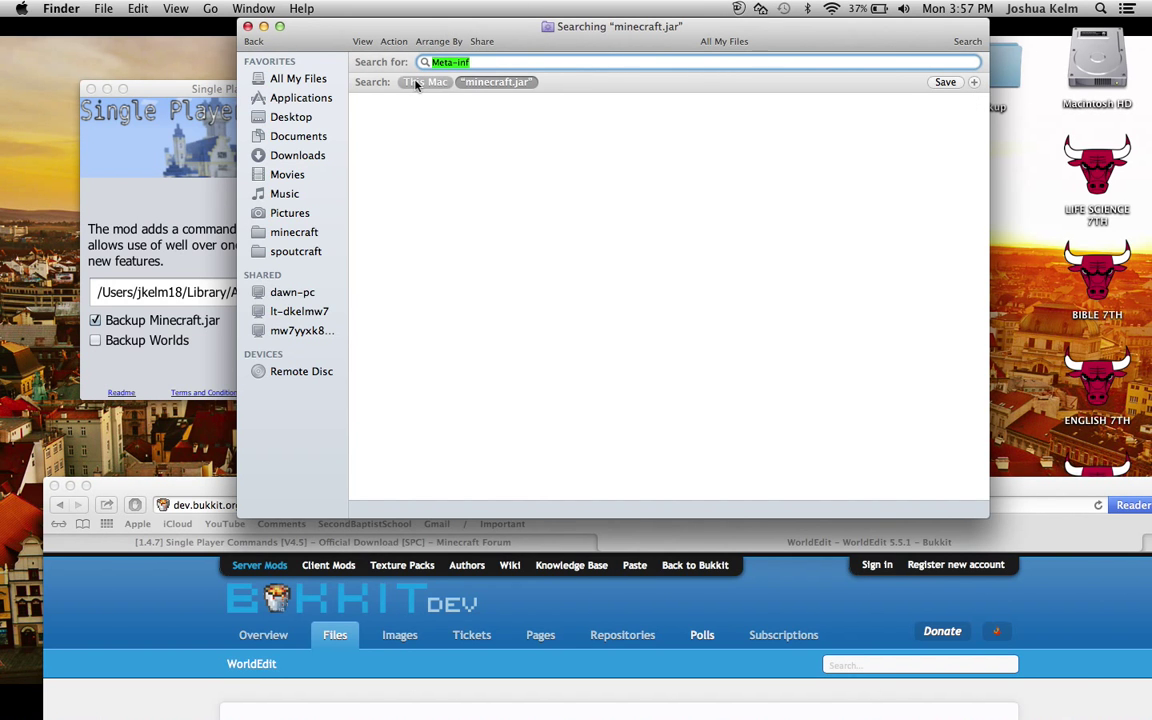
pyautogui.click(416, 84)
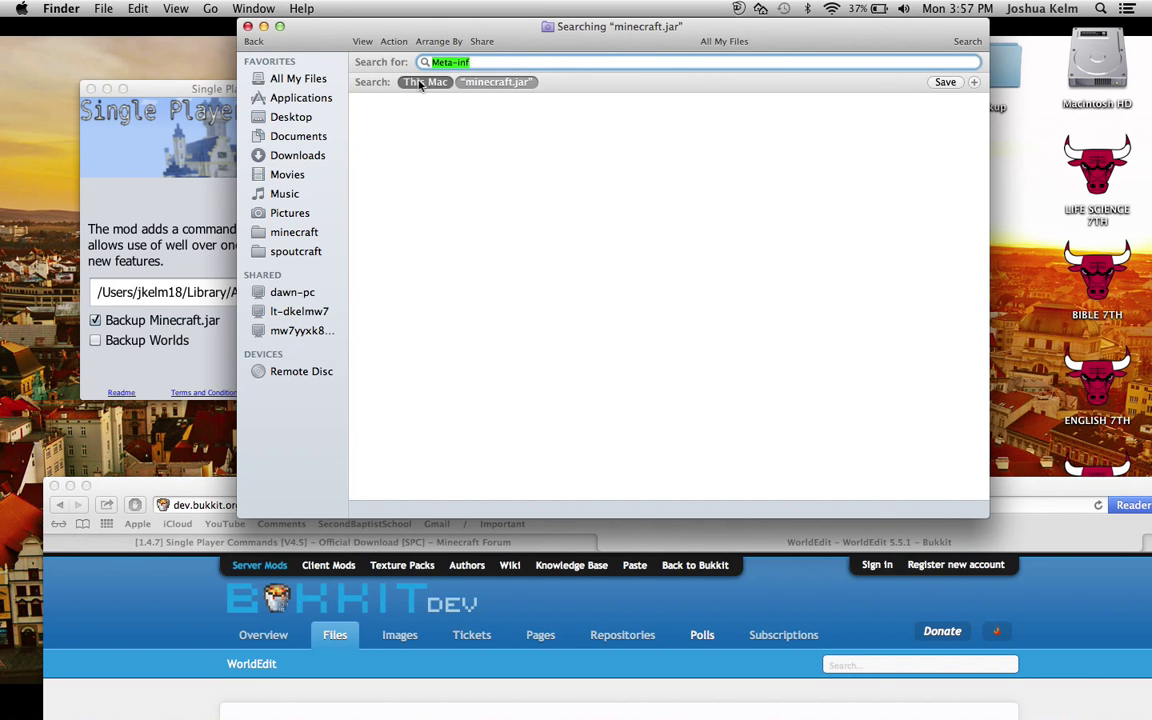
pyautogui.click(490, 84)
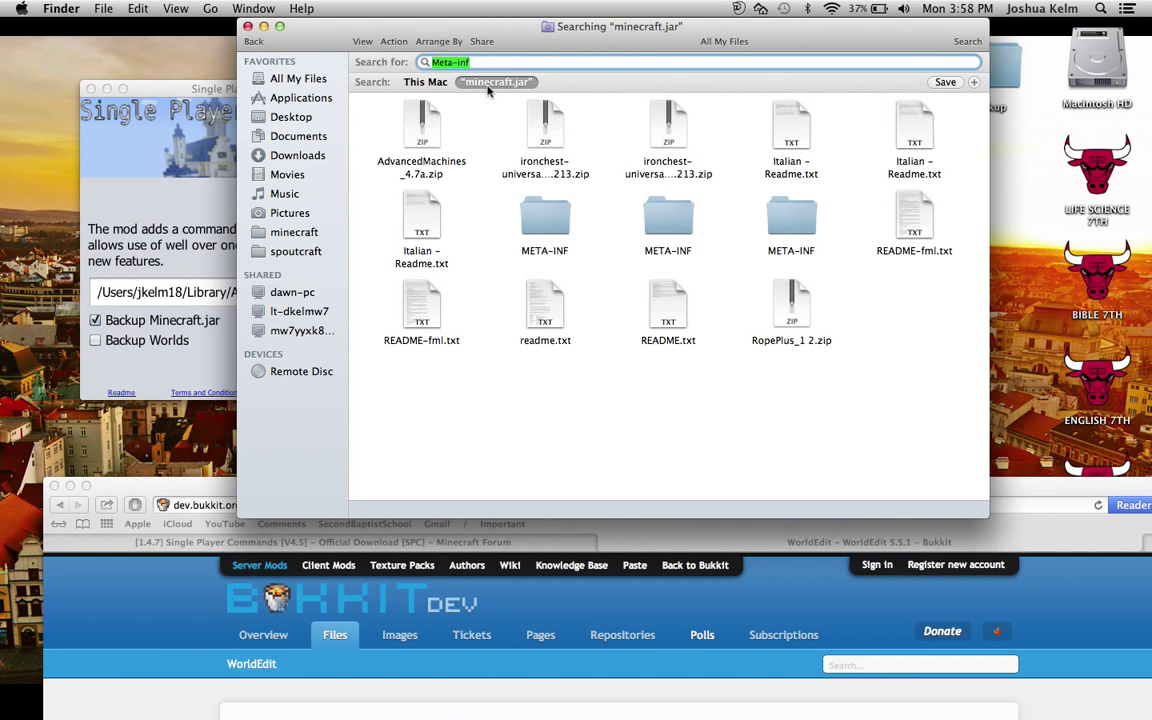
pyautogui.click(257, 41)
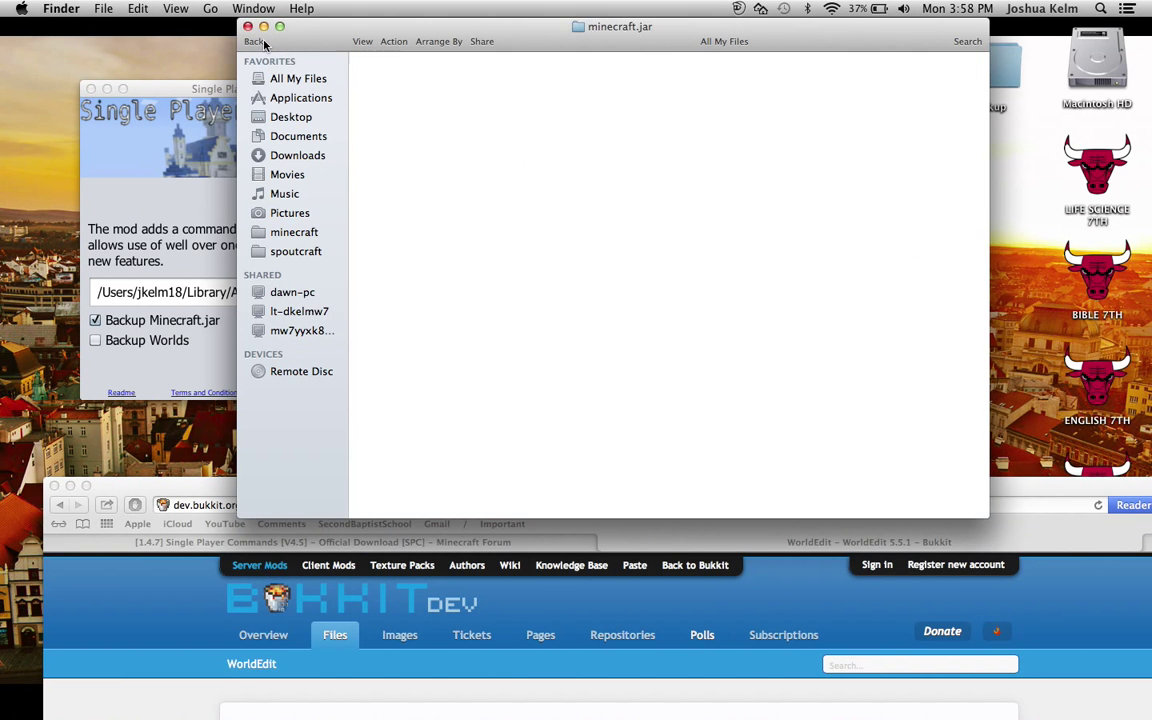
# Find the META-INF folder inside the extracted minecraft.jar folder and move it to the Trash
pyautogui.scroll(-10, 697, 248)
pyautogui.scroll(-10, 697, 248)
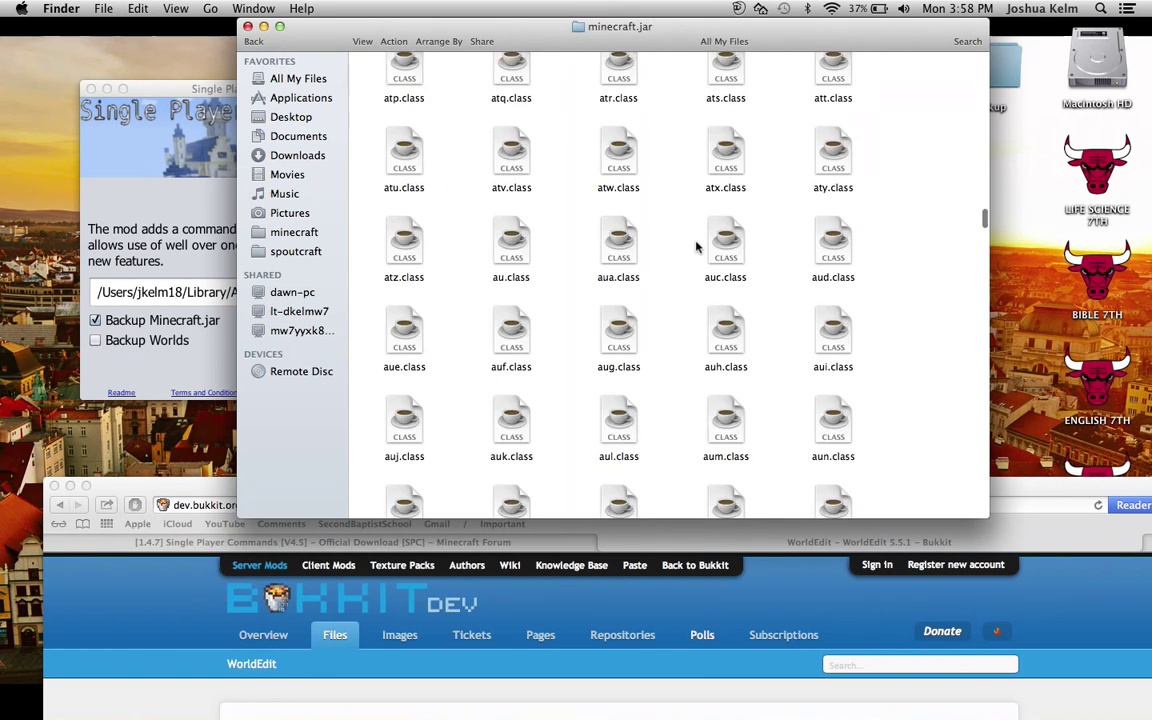
pyautogui.scroll(-15, 697, 248)
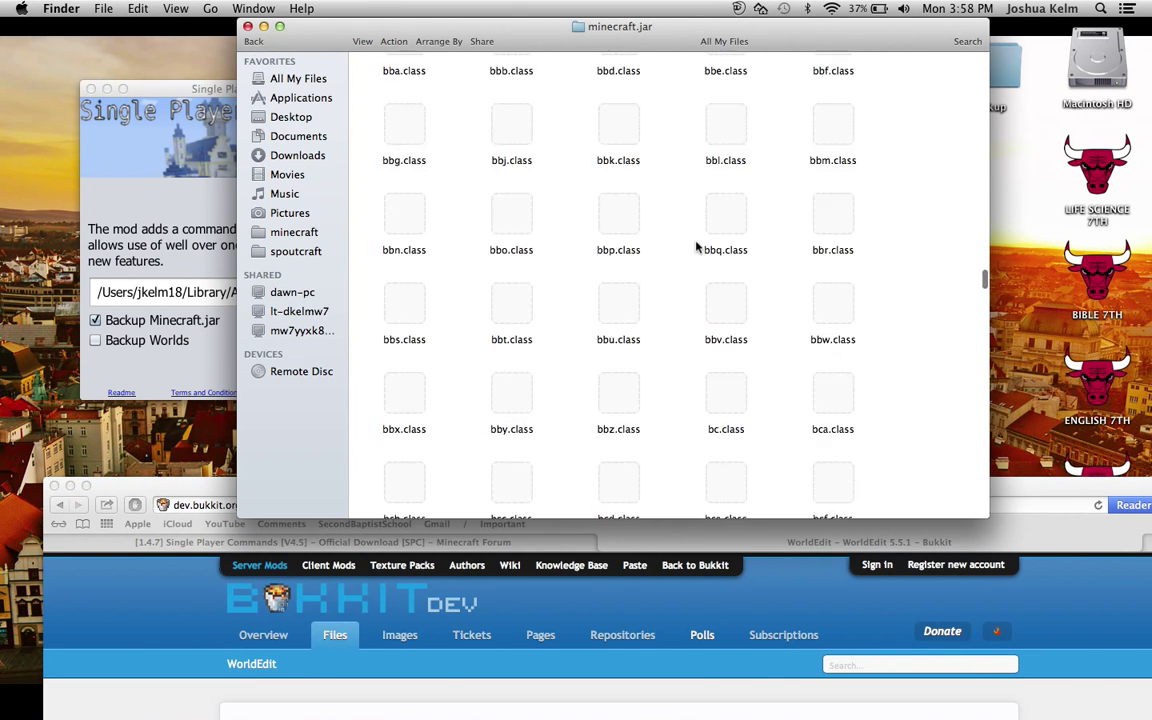
pyautogui.scroll(-15, 697, 248)
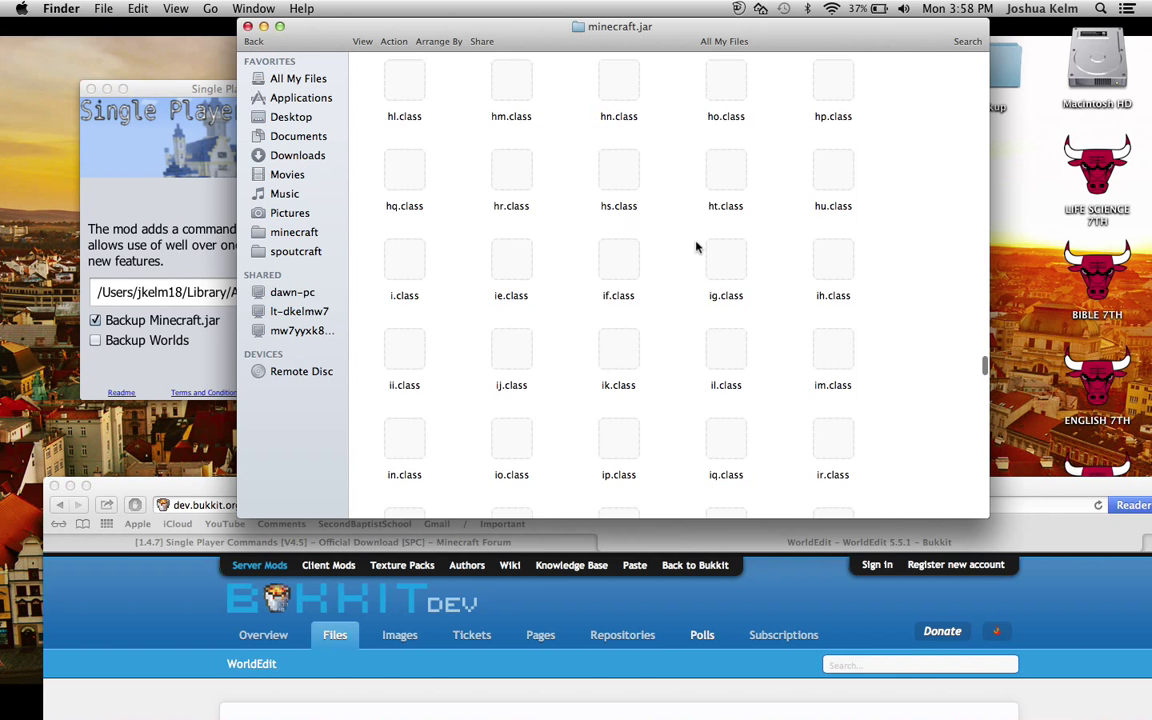
pyautogui.scroll(-5, 697, 248)
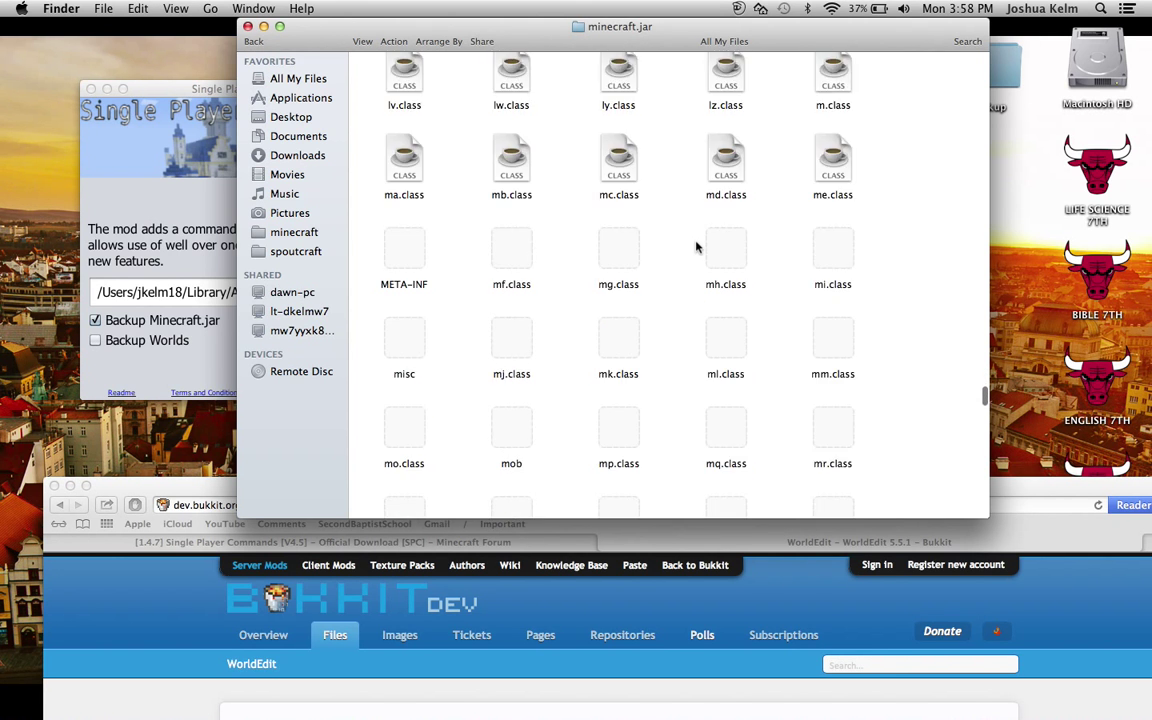
pyautogui.click(404, 250)
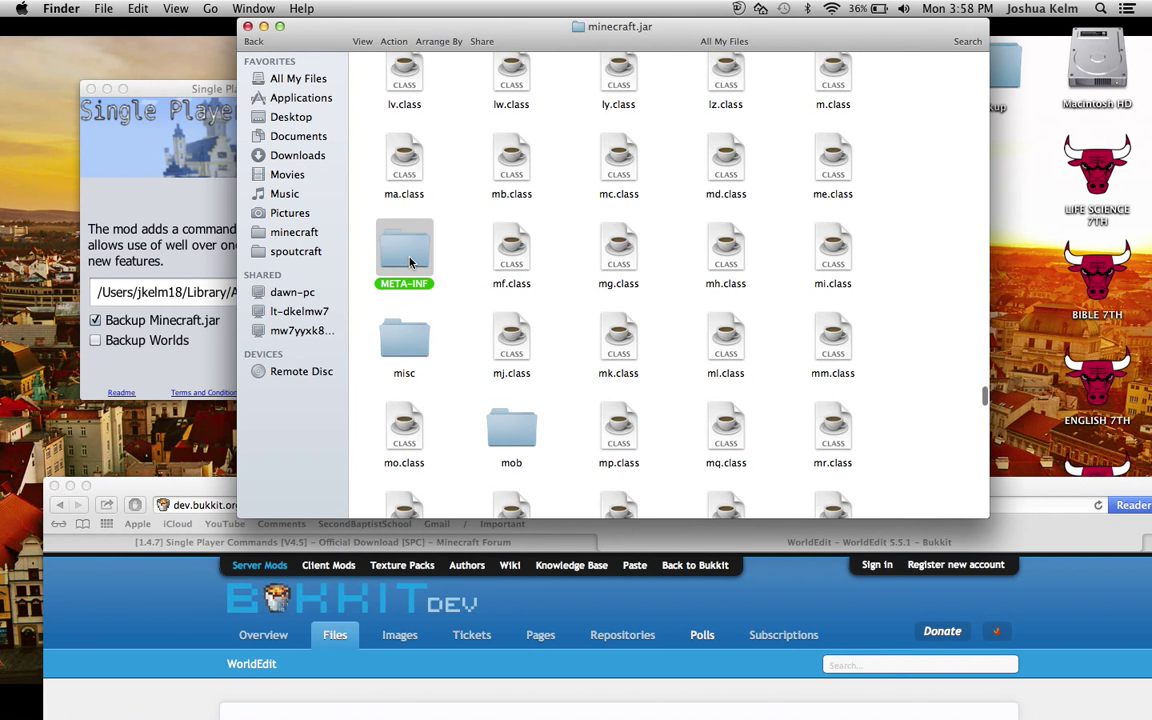
pyautogui.press('super+BackSpace')
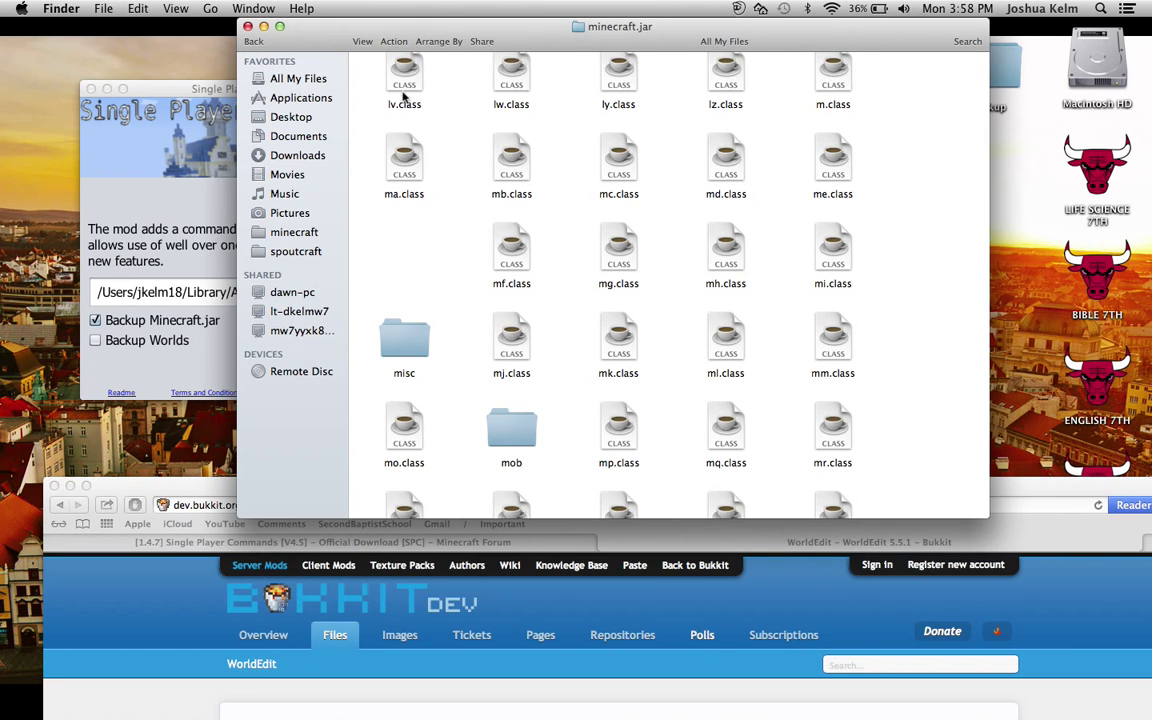
# Bring the Single Player Commands installer forward and install version 4.5 with the Minecraft.jar backup enabled
pyautogui.click(175, 225)
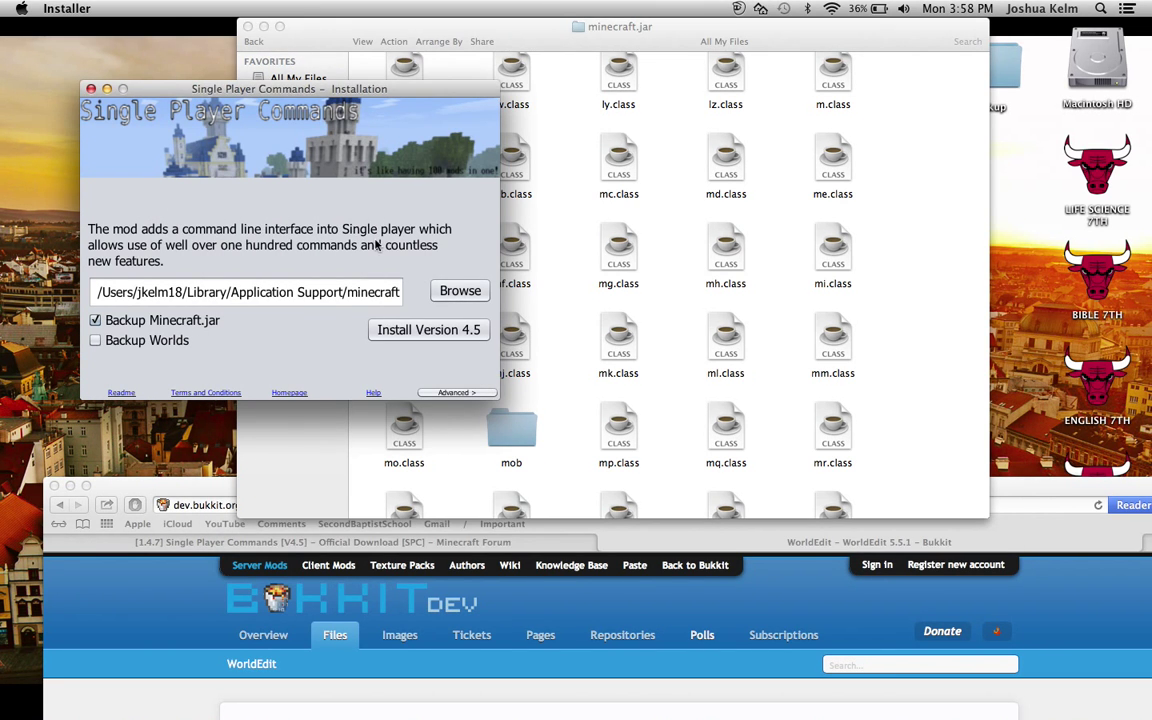
pyautogui.moveTo(391, 92); pyautogui.dragTo(695, 62)
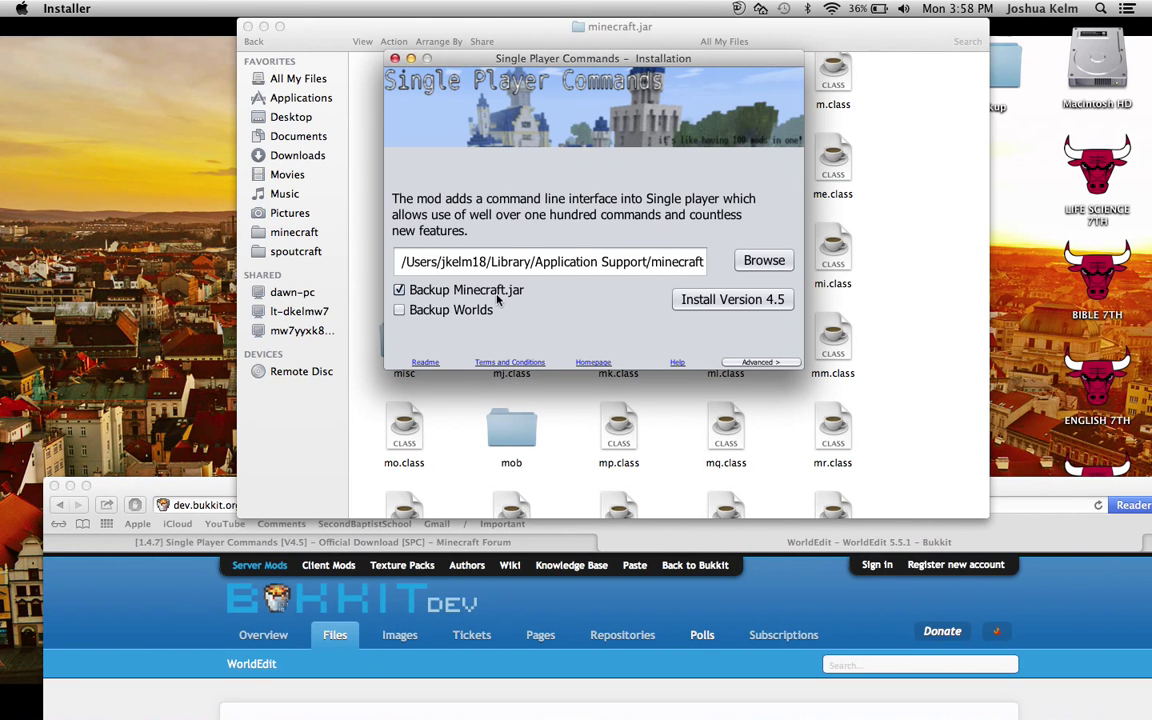
pyautogui.click(732, 299)
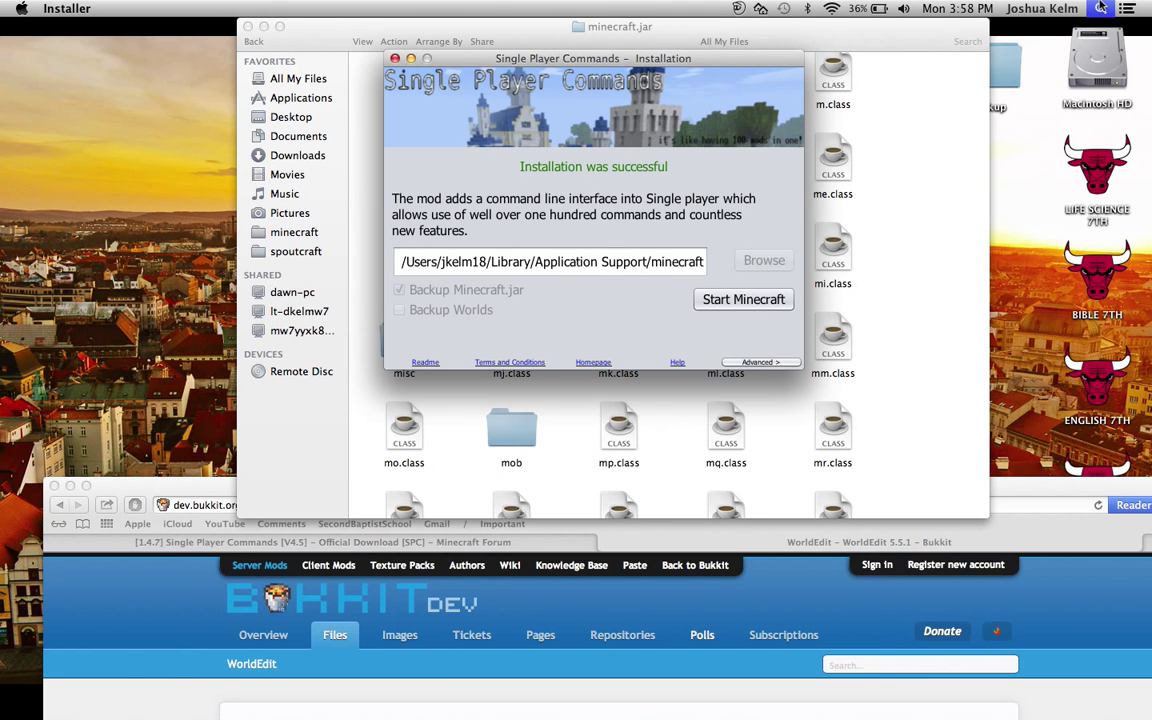
# Search the Mac for "mine" to launch Minecraft and log in with the remembered account
pyautogui.click(1101, 8)
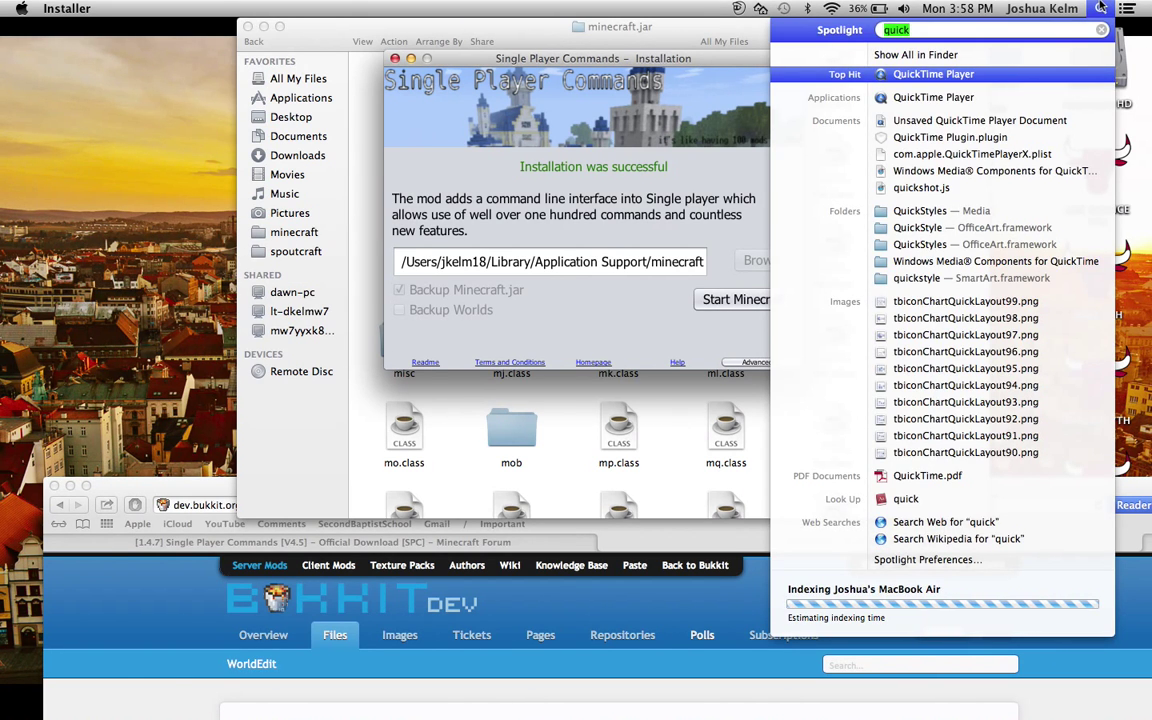
pyautogui.press('BackSpace')
pyautogui.write('mine')
pyautogui.press('Return')
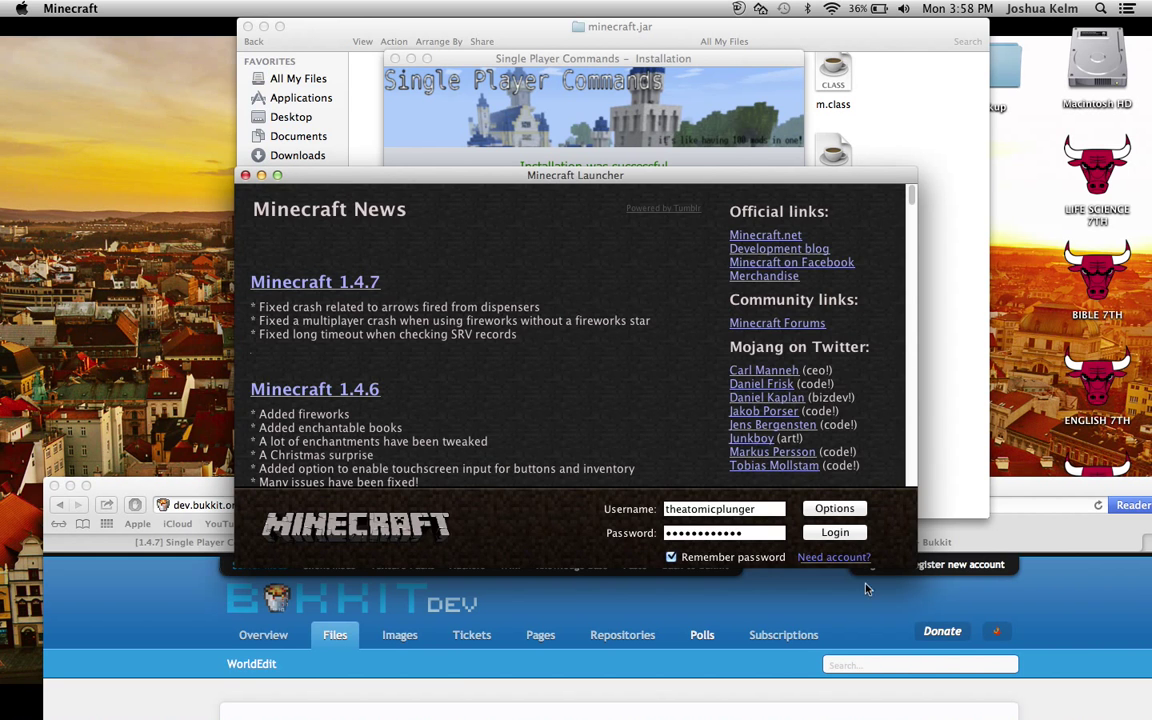
pyautogui.click(834, 531)
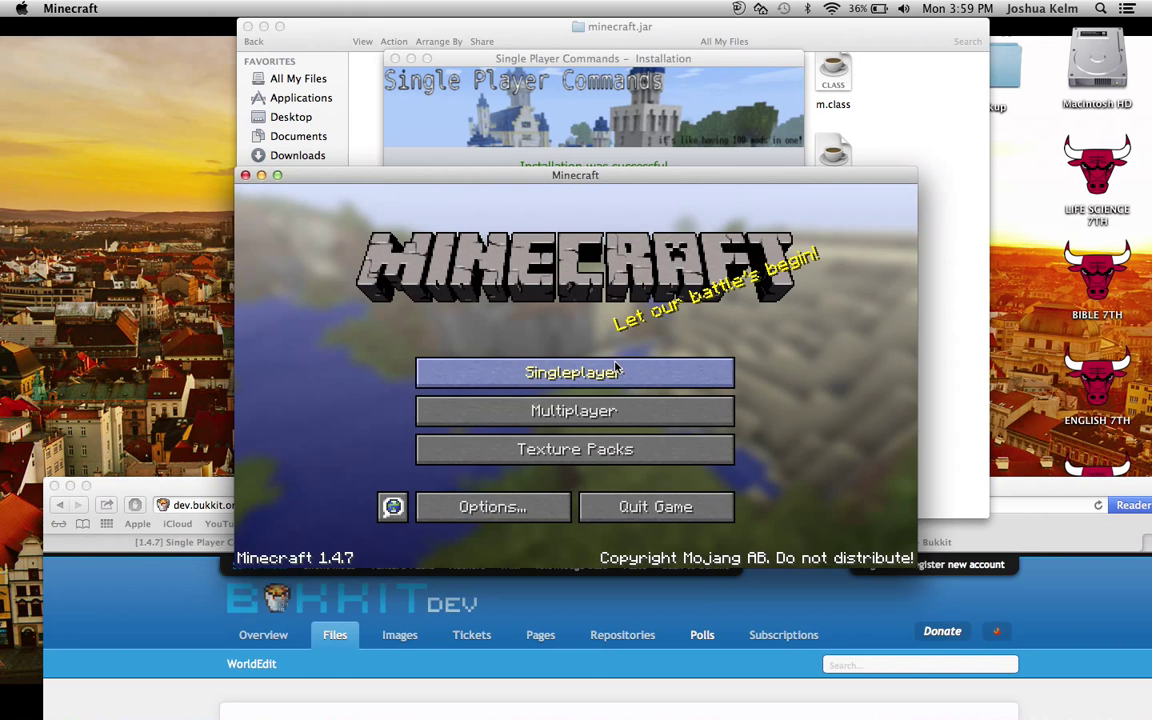
# Load the singleplayer world Mod Test in Minecraft
pyautogui.click(560, 372)
pyautogui.click(450, 345)
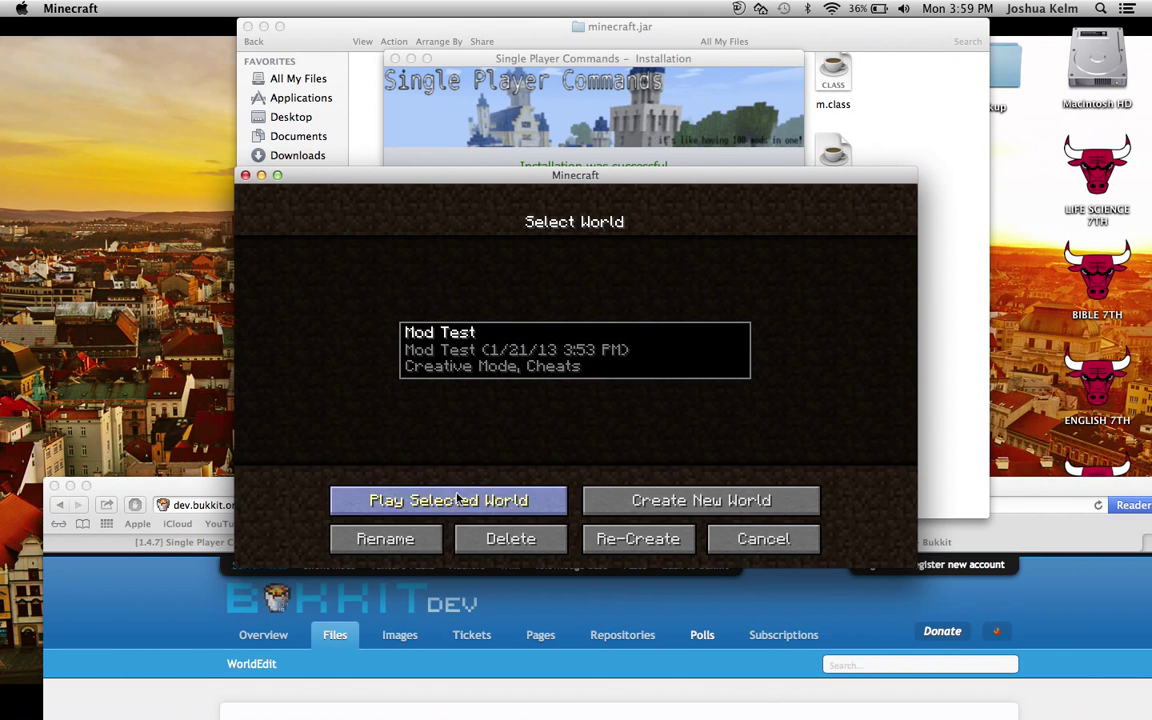
pyautogui.click(448, 500)
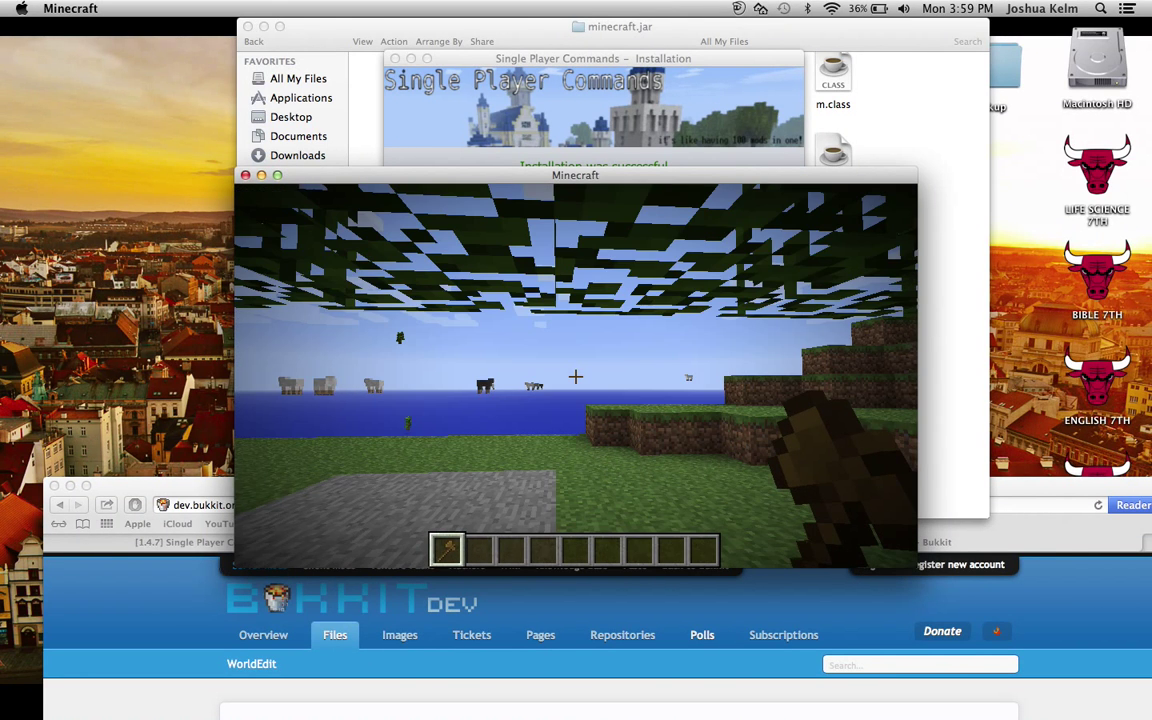
# Switch to the second hotbar slot and cycle through the camera perspectives back to first person
pyautogui.press('2')
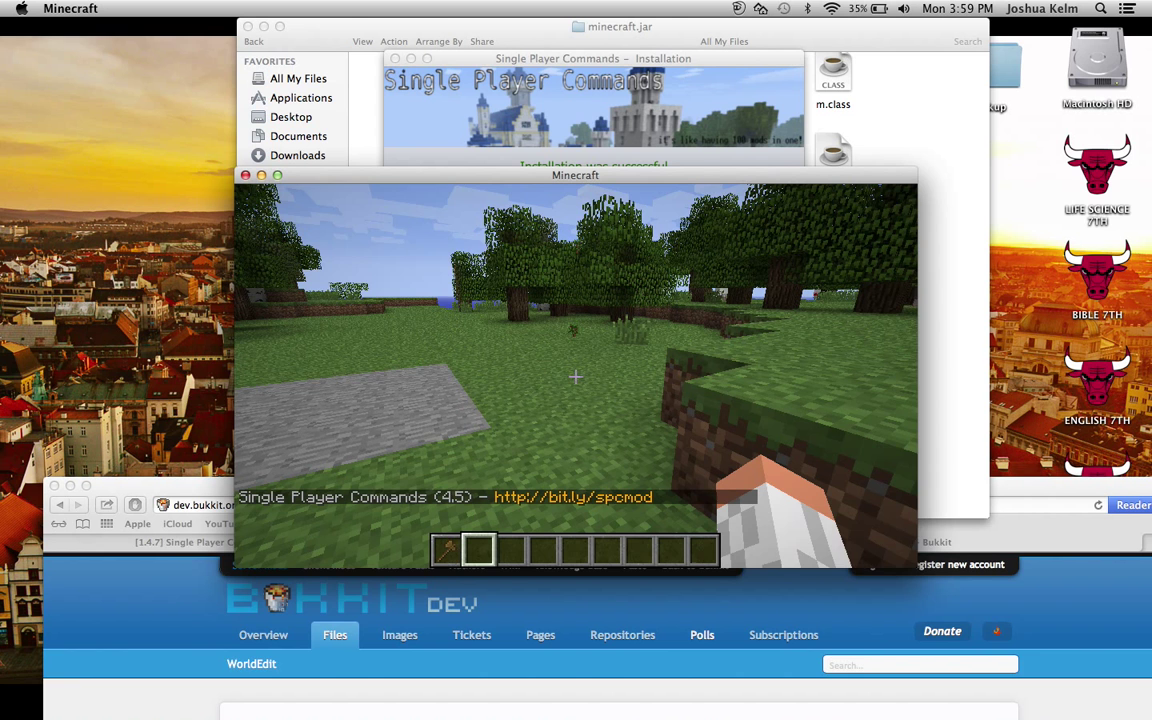
pyautogui.press('F5')
pyautogui.press('F5')
pyautogui.press('F5')
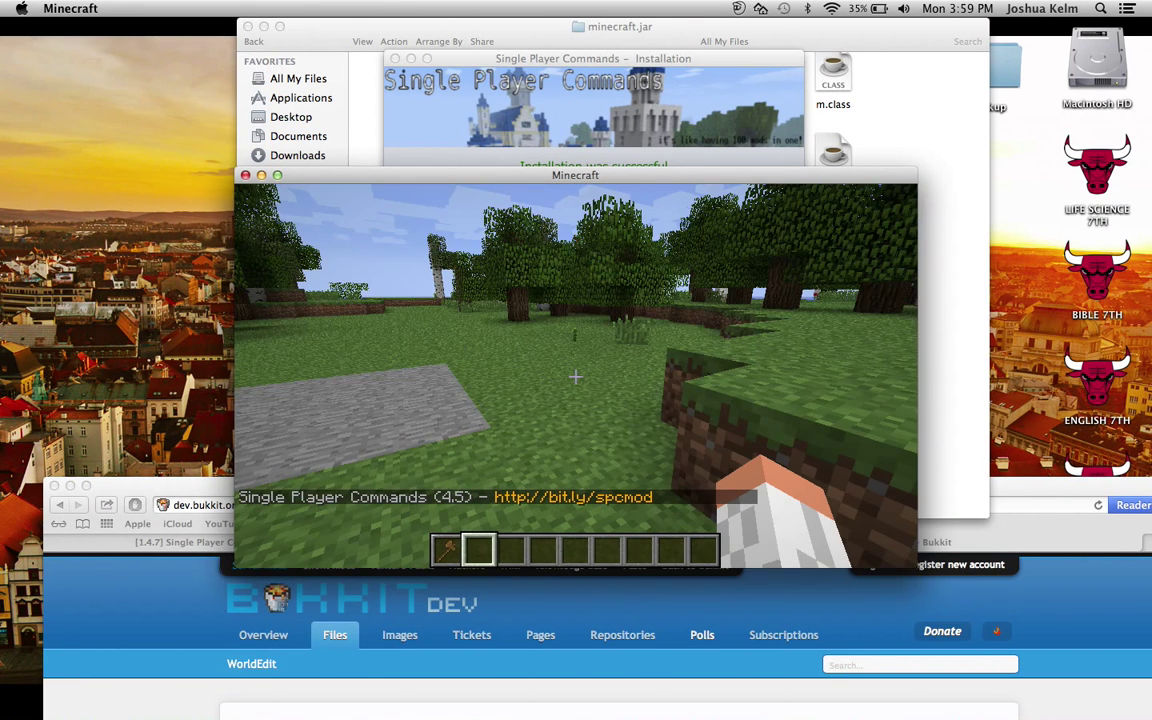
# Pause the game, then close Minecraft and the Single Player Commands installer
pyautogui.press('Escape')
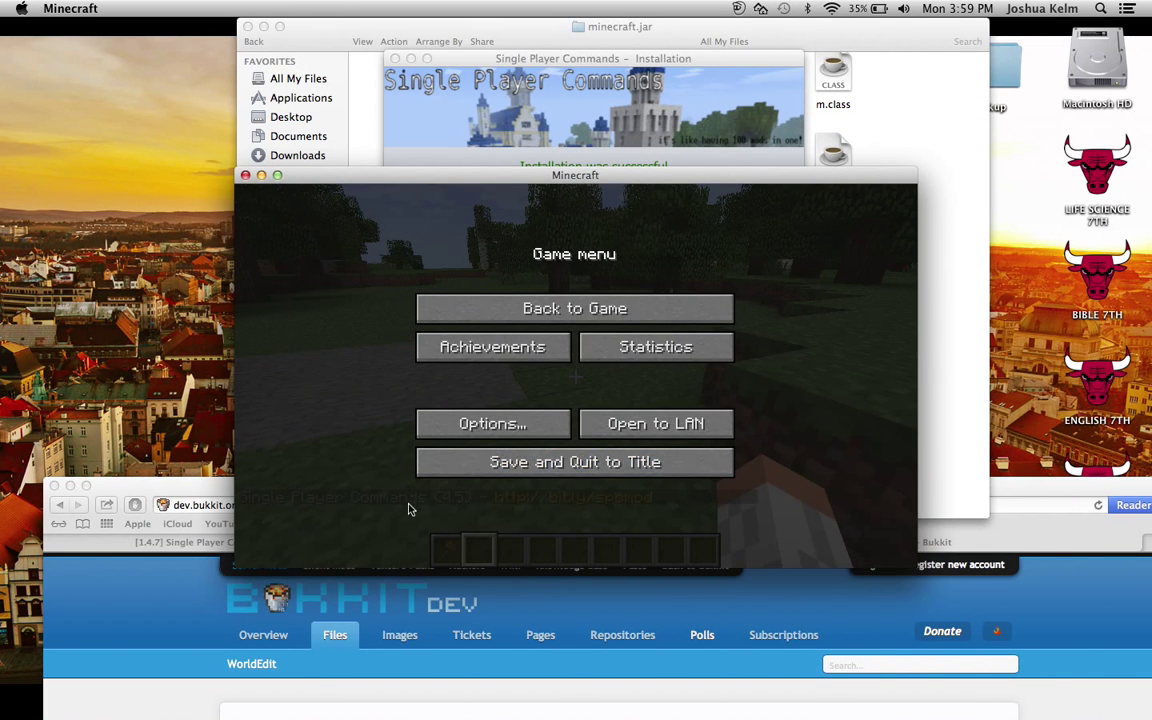
pyautogui.click(245, 175)
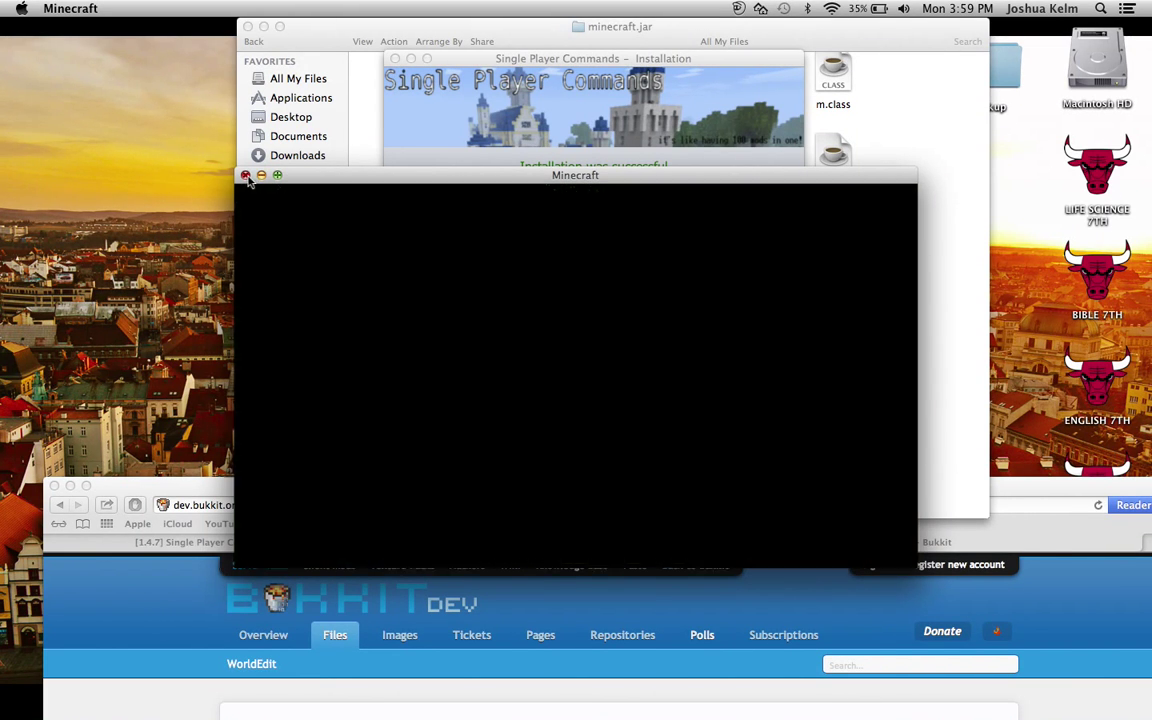
pyautogui.click(395, 59)
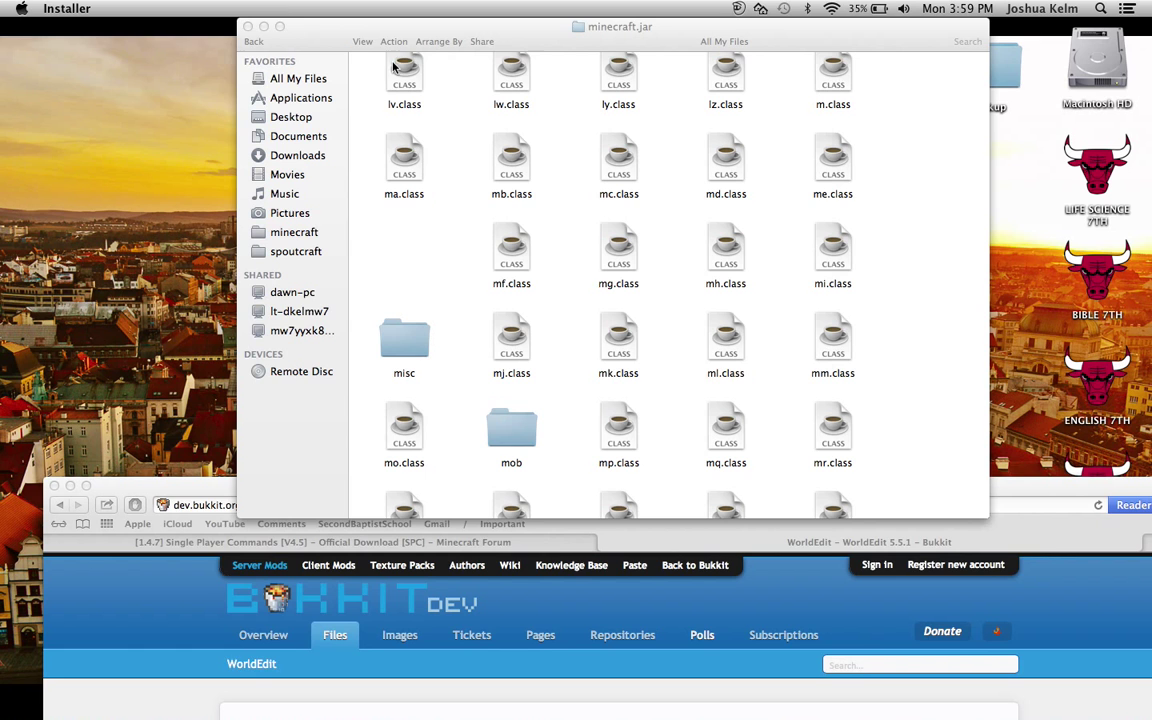
# Go back to the bin folder and delete WorldEdit.jar from it
pyautogui.click(254, 42)
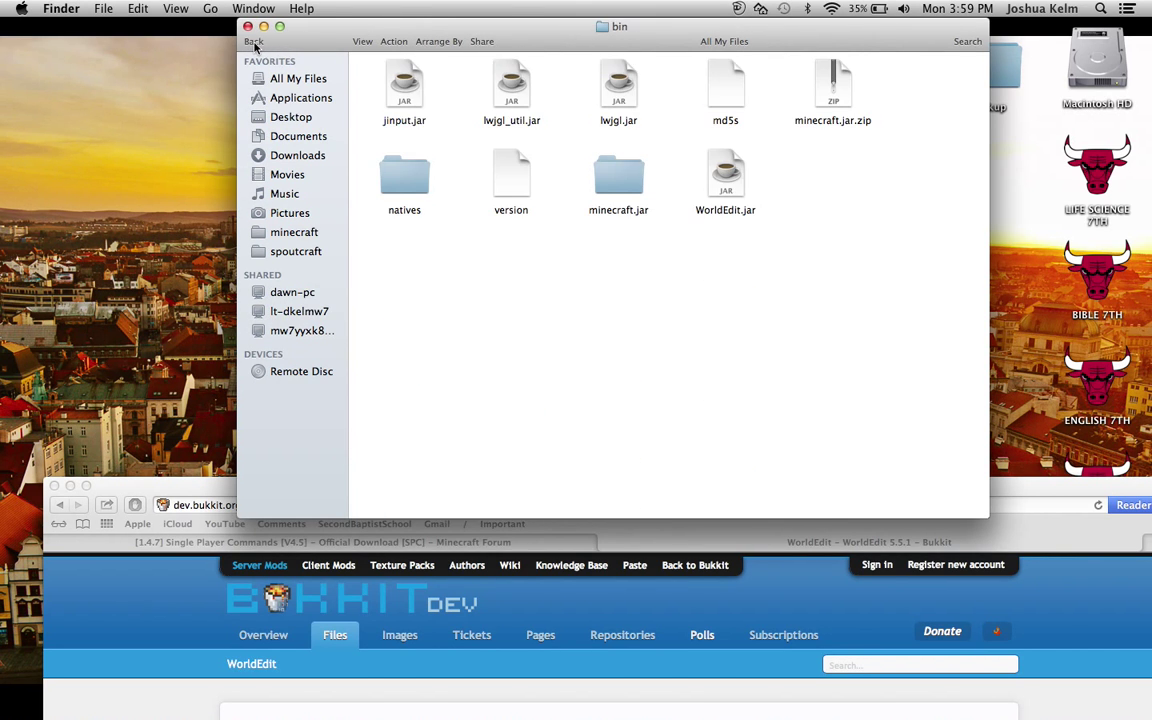
pyautogui.click(736, 174)
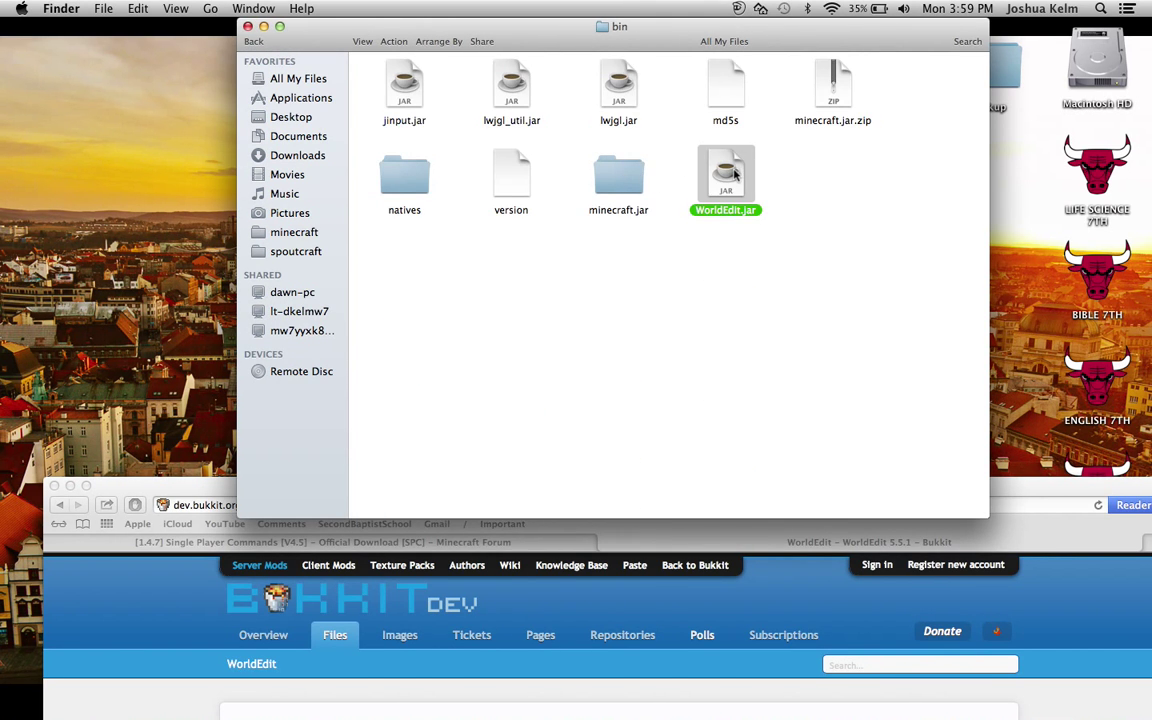
pyautogui.press('super+BackSpace')
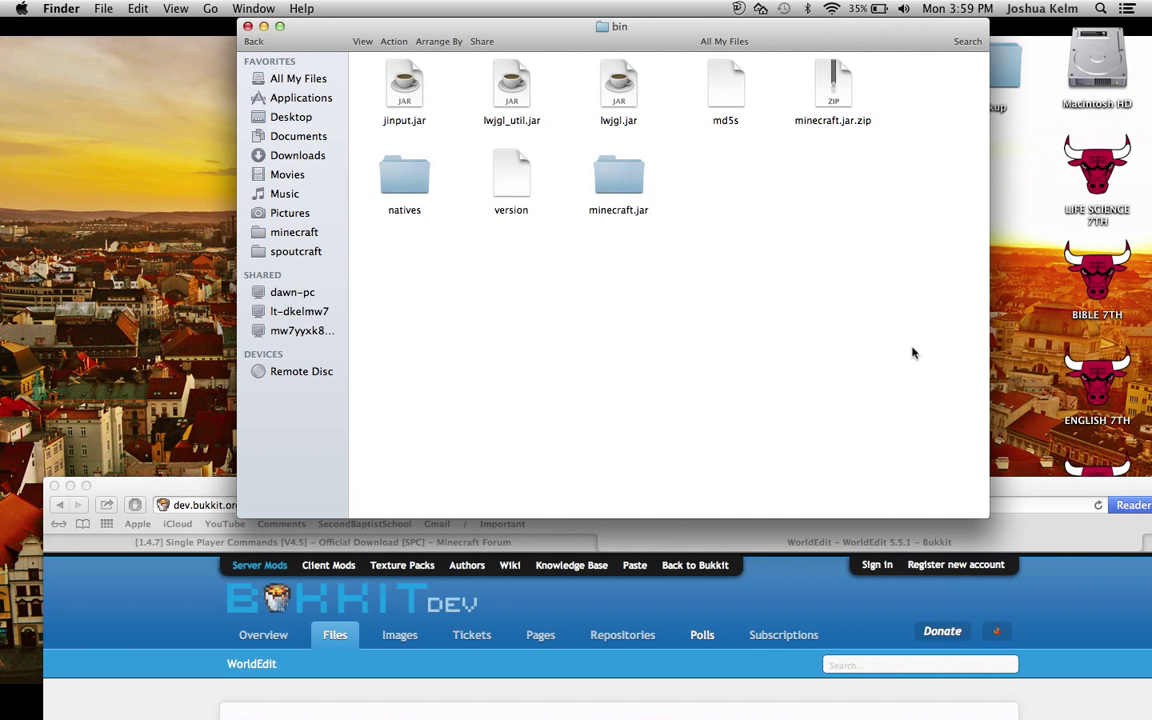
# Open the downloaded worldedit-5-2 folder from Safari's downloads and place its window so the bin folder's contents stay visible
pyautogui.moveTo(1050, 478); pyautogui.dragTo(585, 274)
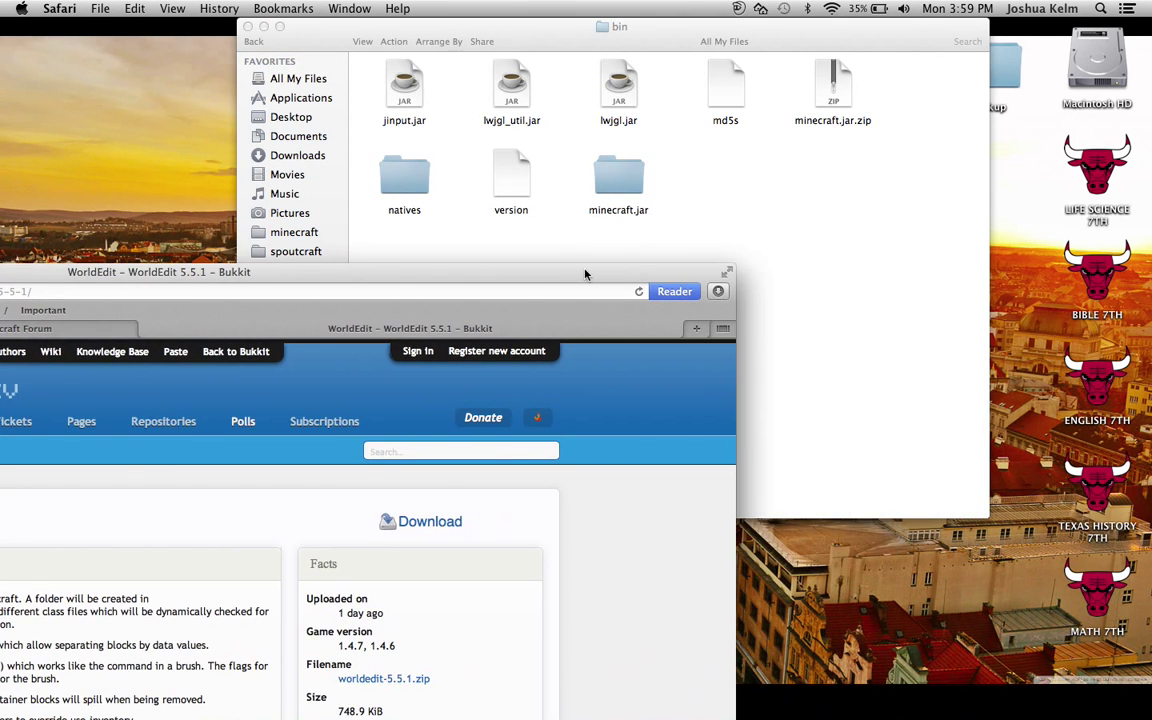
pyautogui.click(718, 291)
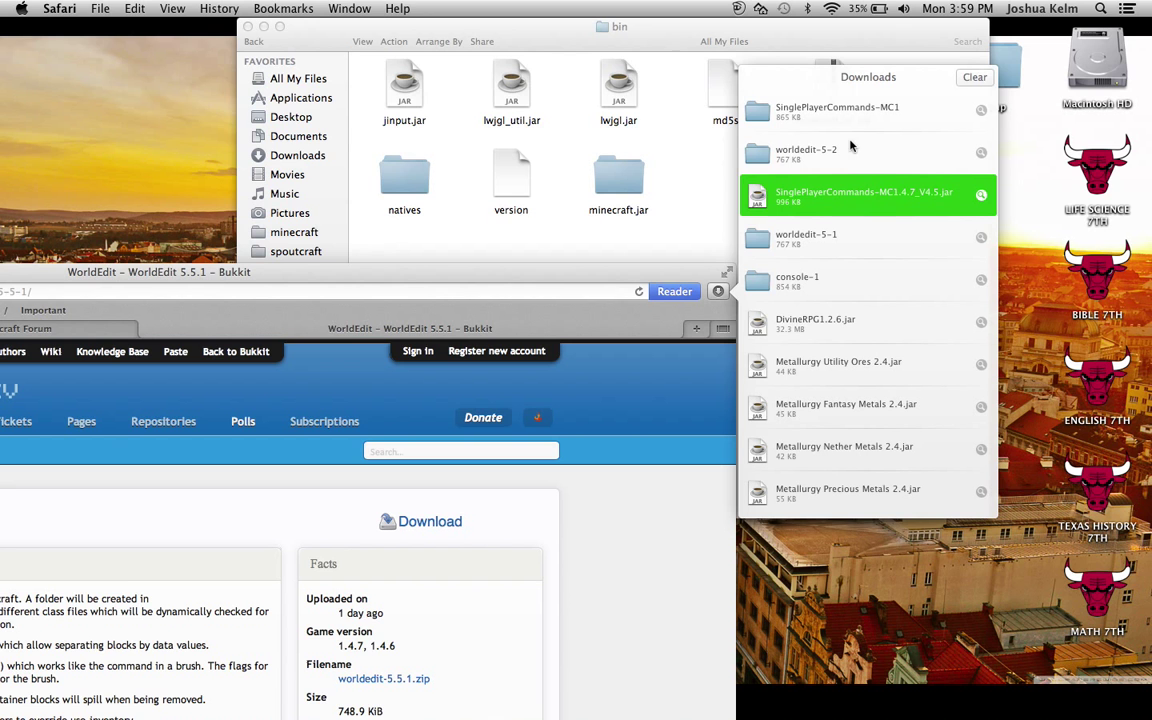
pyautogui.click(808, 156)
pyautogui.rightClick(824, 159)
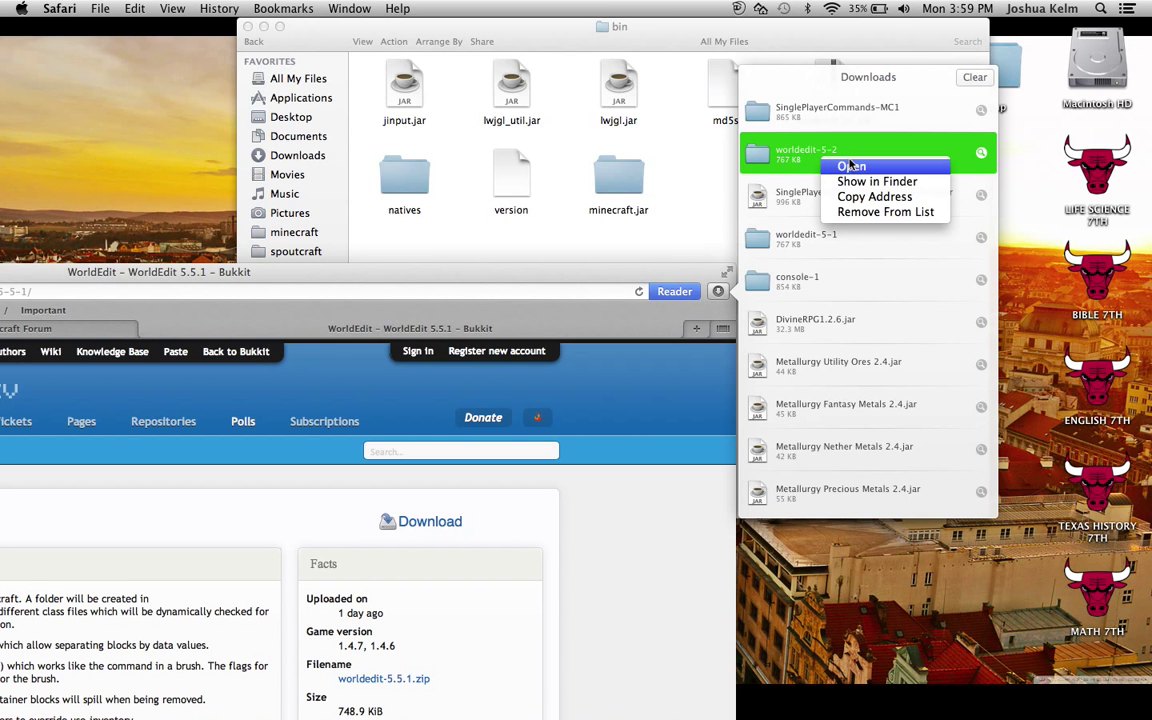
pyautogui.click(850, 166)
pyautogui.moveTo(812, 499); pyautogui.dragTo(520, 329)
# Copy WorldEdit.jar from the worldedit-5-2 folder into the Minecraft bin folder
pyautogui.click(718, 377)
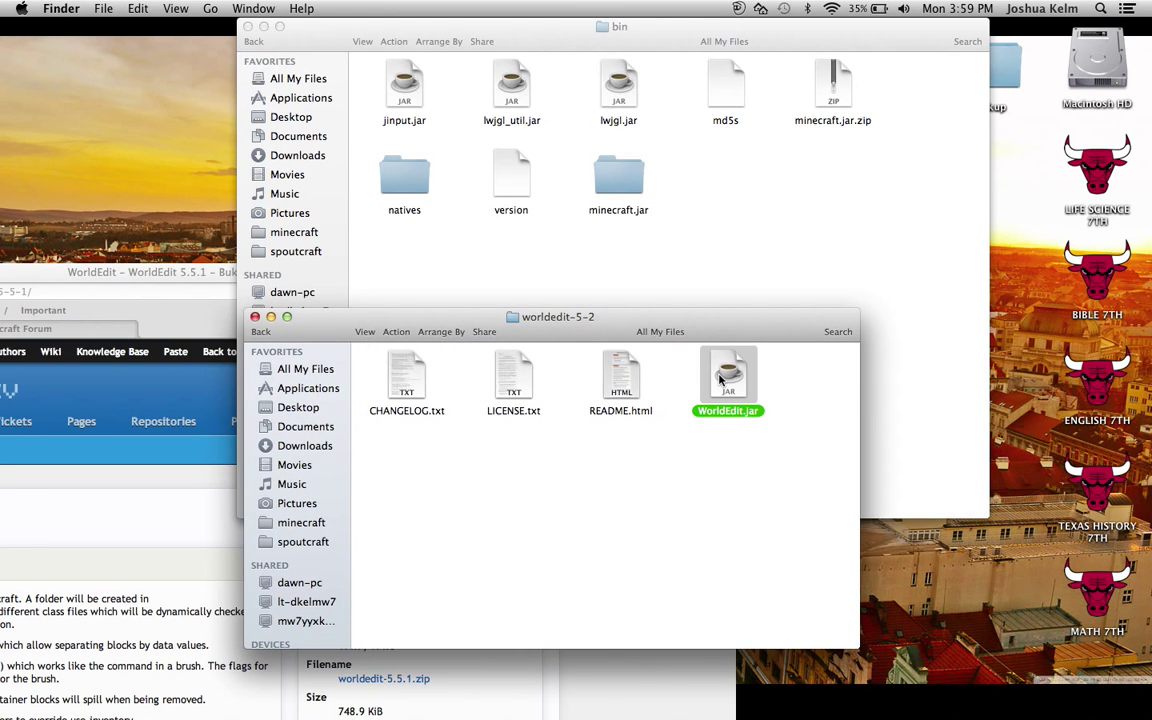
pyautogui.rightClick(719, 225)
pyautogui.moveTo(798, 304)
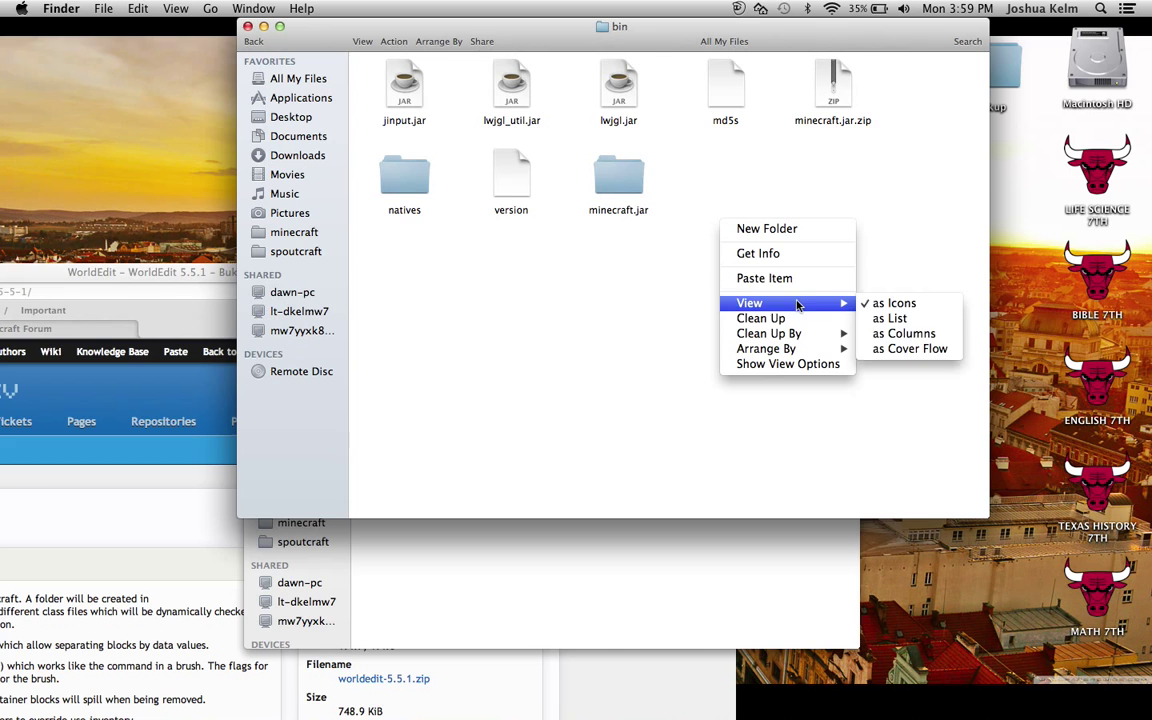
pyautogui.click(785, 278)
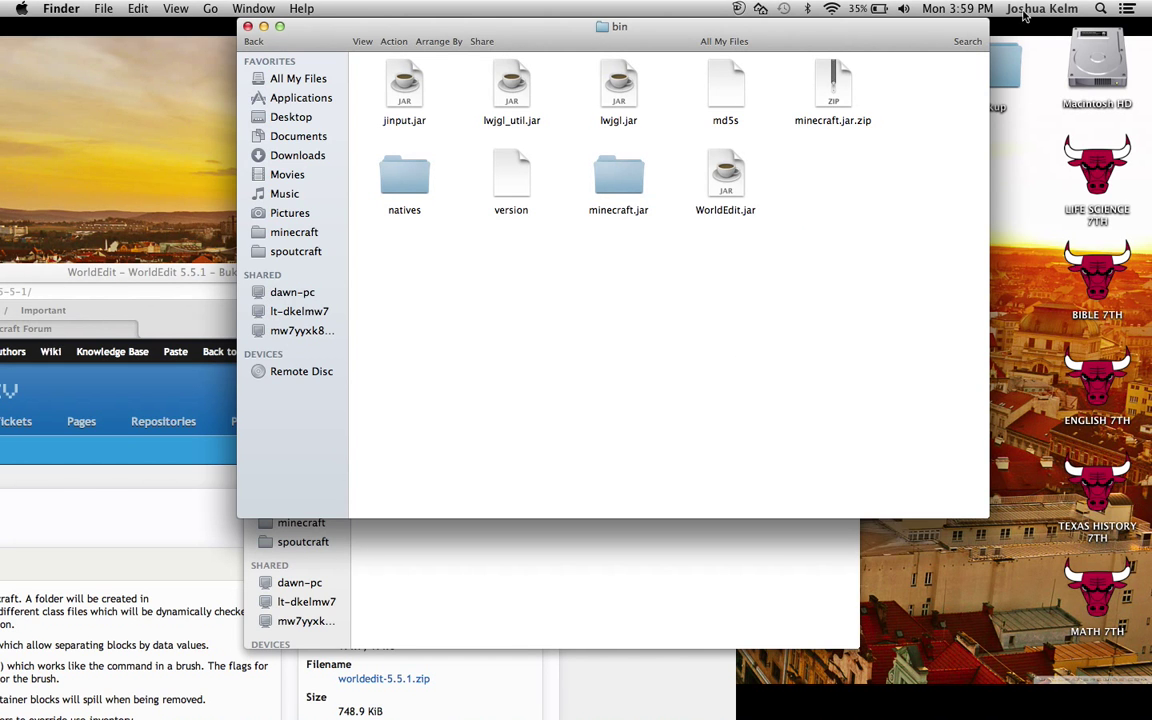
# Launch Minecraft through the Mac's search and log in with the remembered account
pyautogui.click(1101, 8)
pyautogui.click(1104, 8)
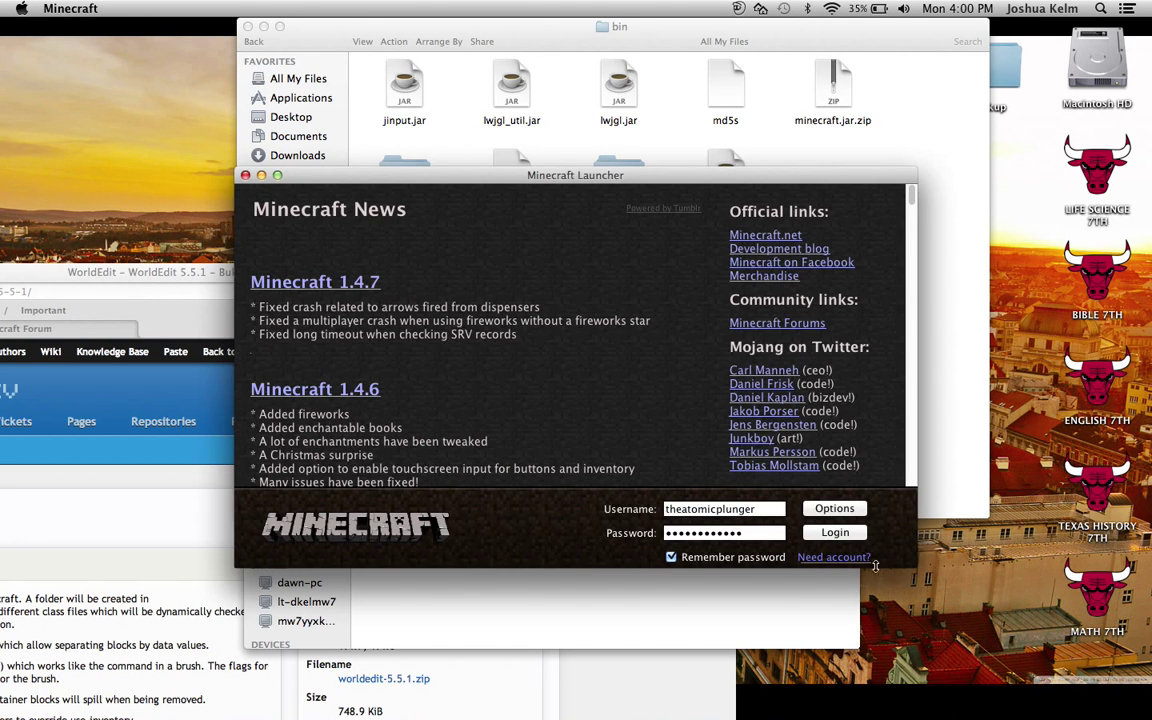
pyautogui.click(835, 536)
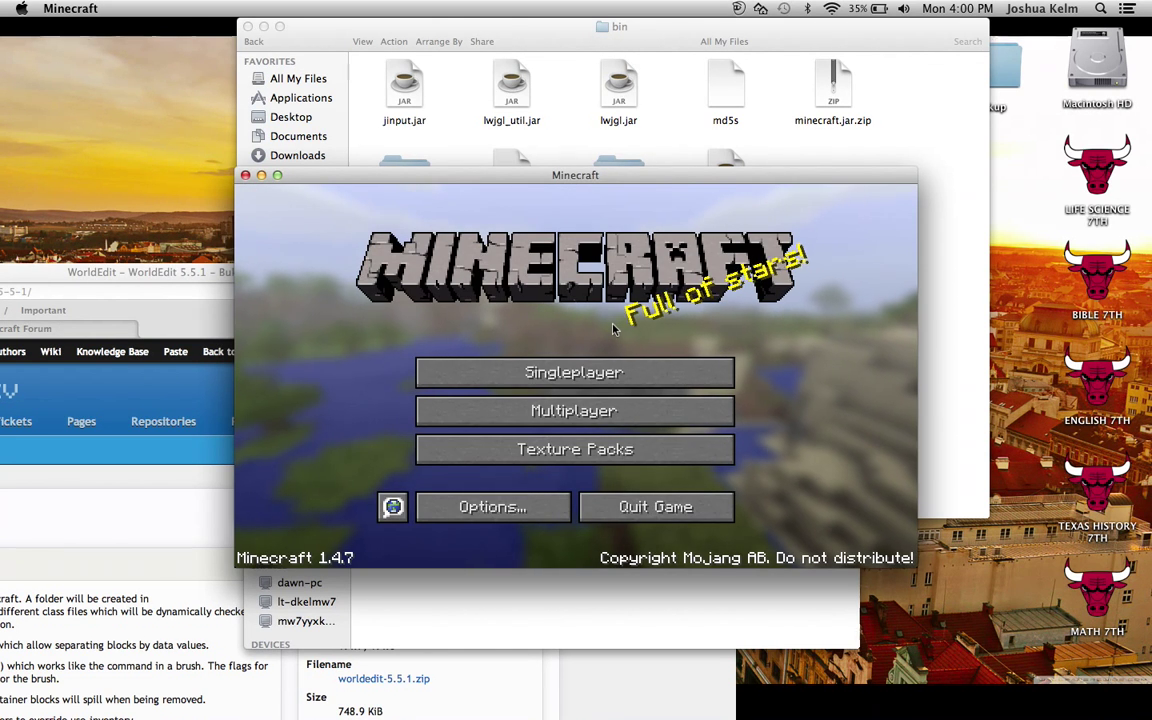
# Load the existing singleplayer world Mod Test
pyautogui.click(585, 367)
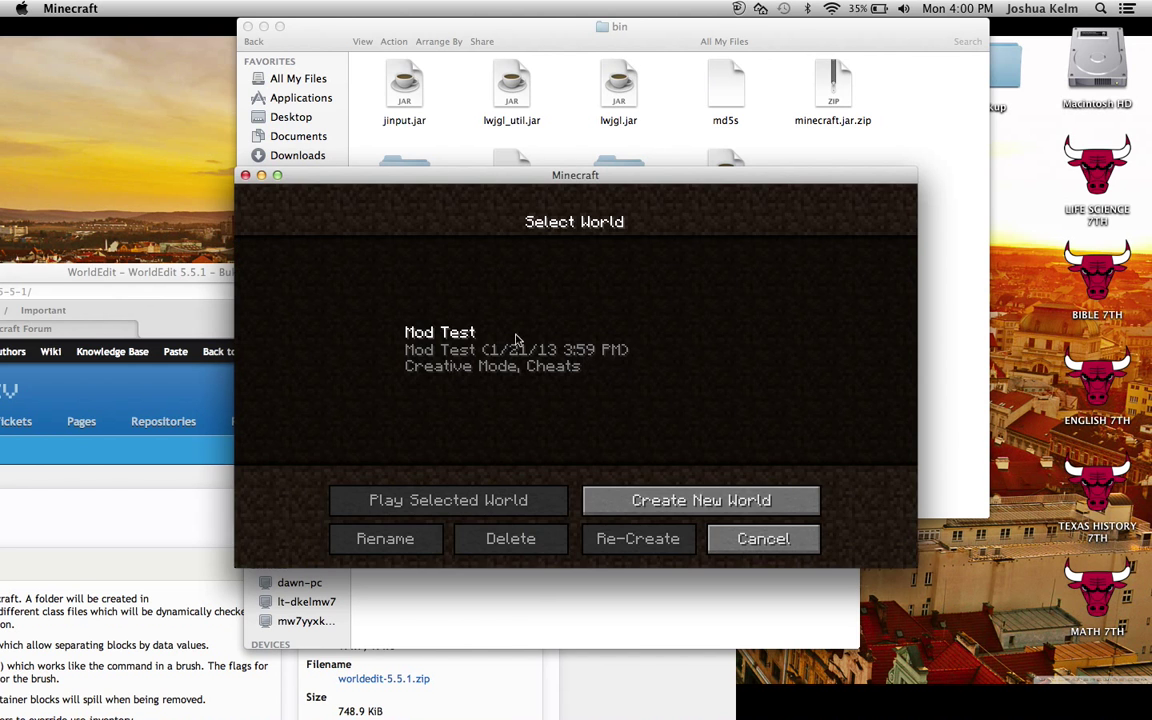
pyautogui.click(524, 326)
pyautogui.click(474, 501)
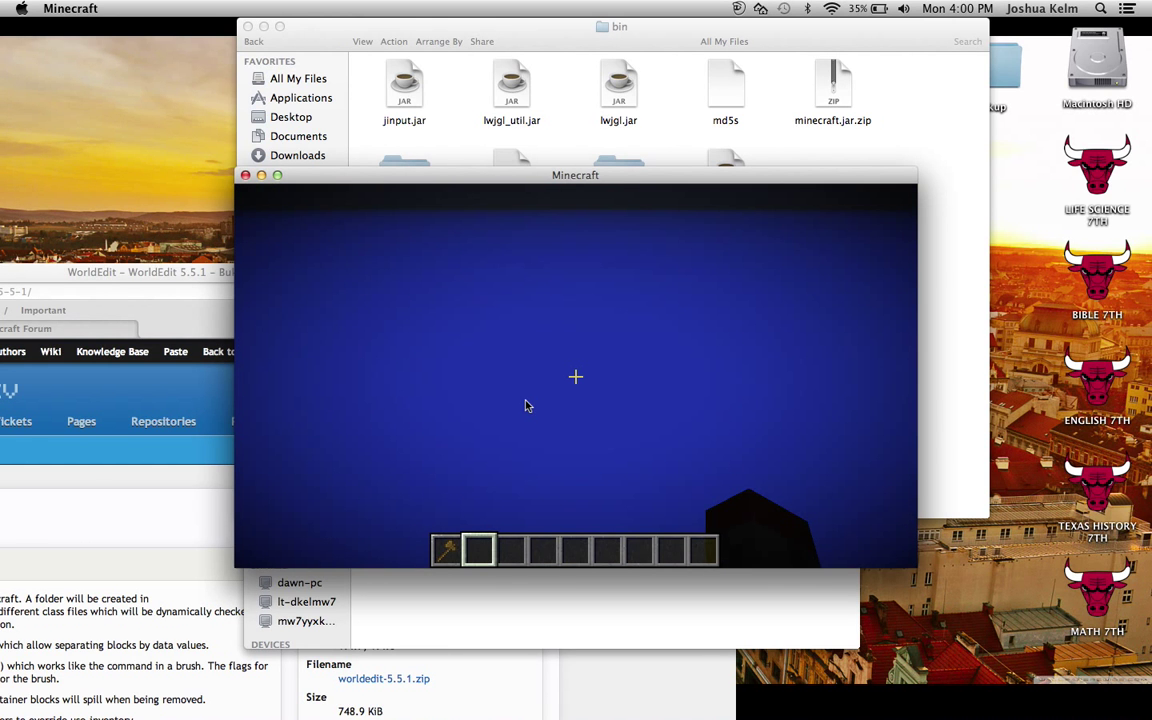
# Face the stone patch and get the WorldEdit selection axe with the chat command //wand
pyautogui.moveTo(575, 376)
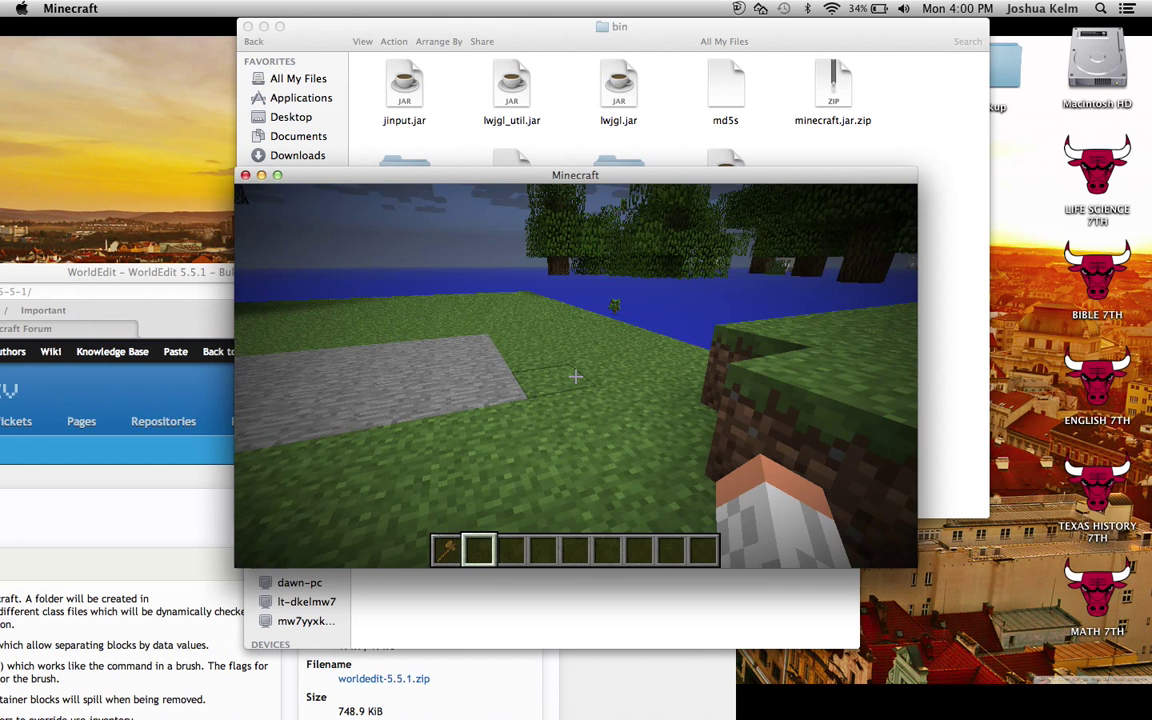
pyautogui.press('w')
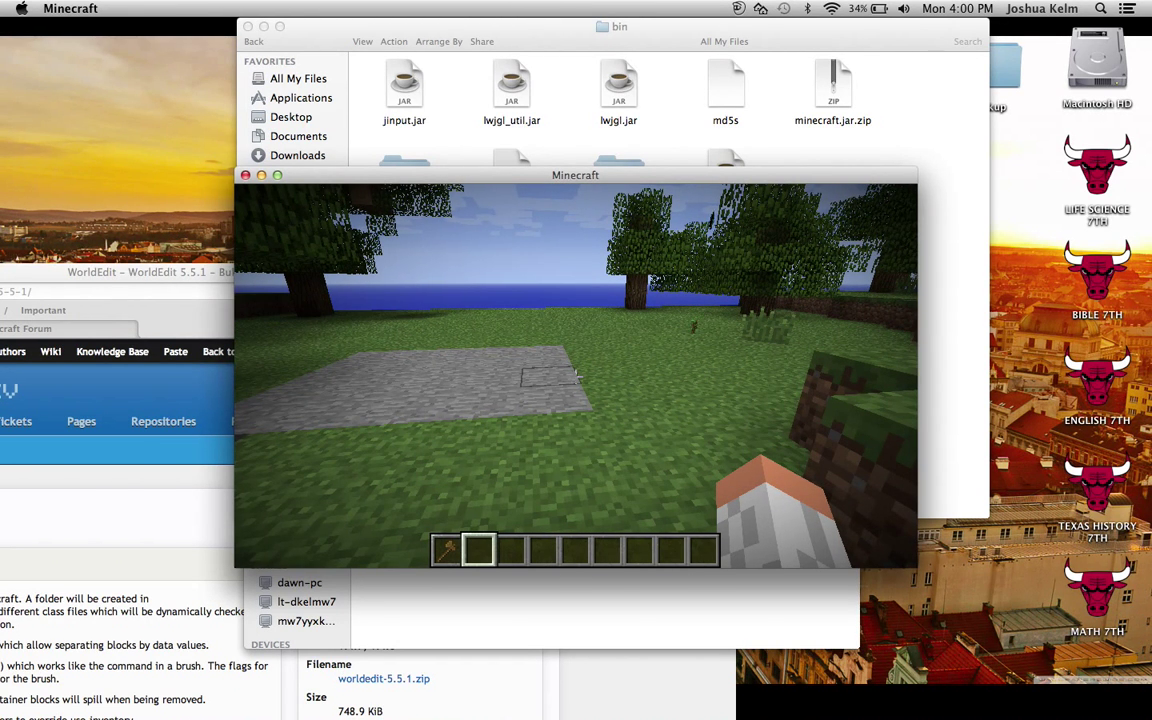
pyautogui.press('t')
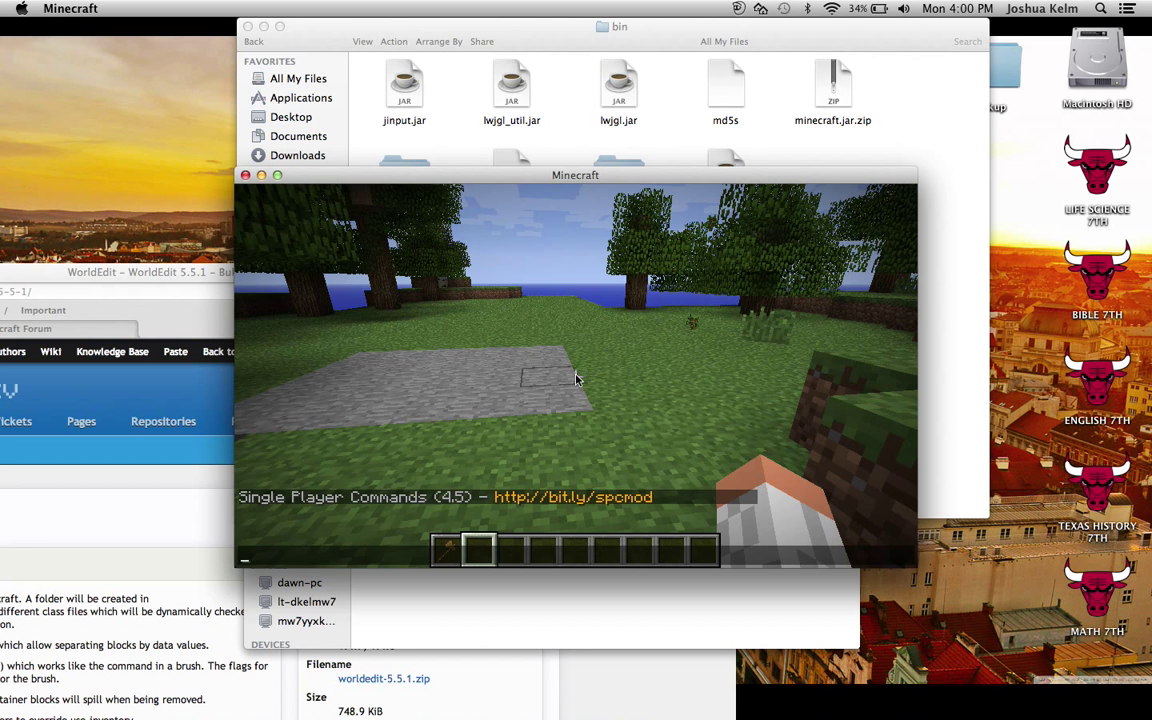
pyautogui.write('//')
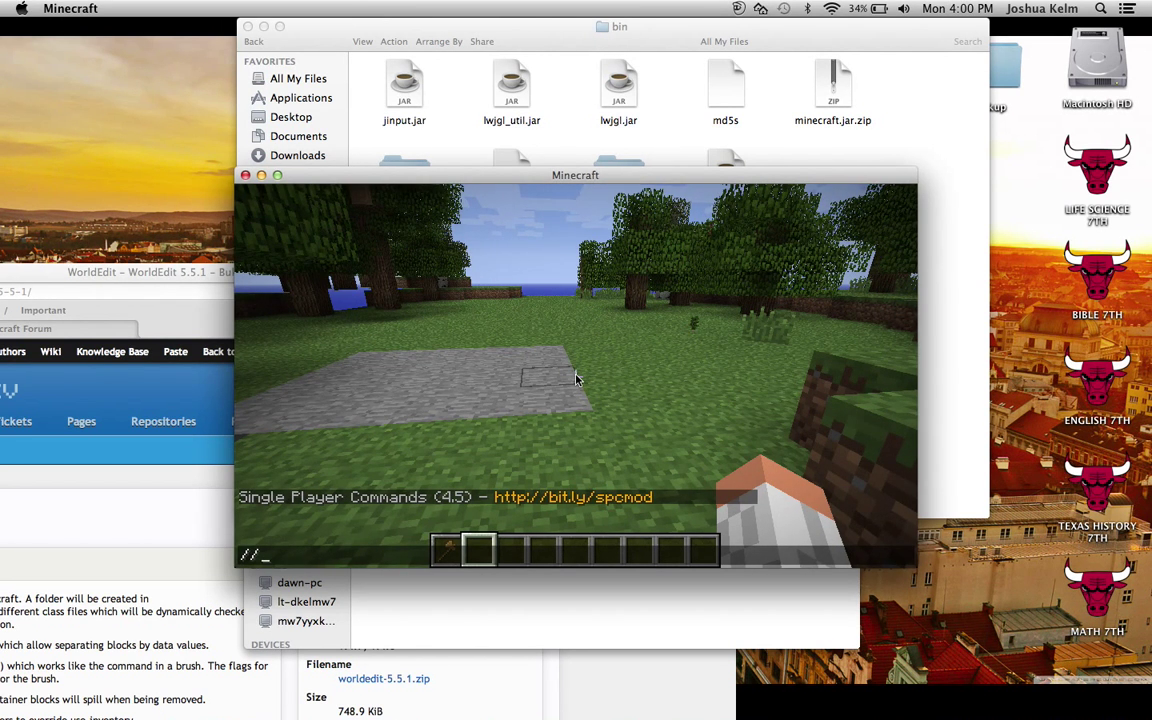
pyautogui.write('wand')
pyautogui.press('Return')
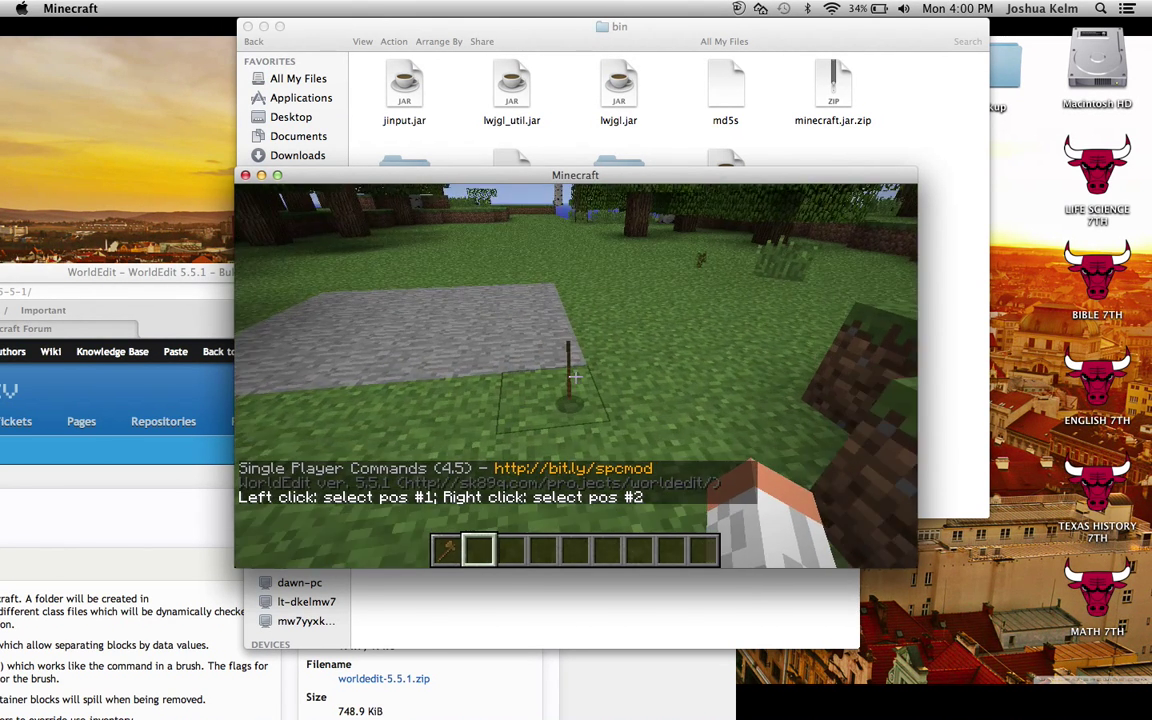
# Mark a 3 by 3 block area on the grass beside the stone with the axe, from (32, 62, 229) to (34, 62, 227)
pyautogui.press('w')
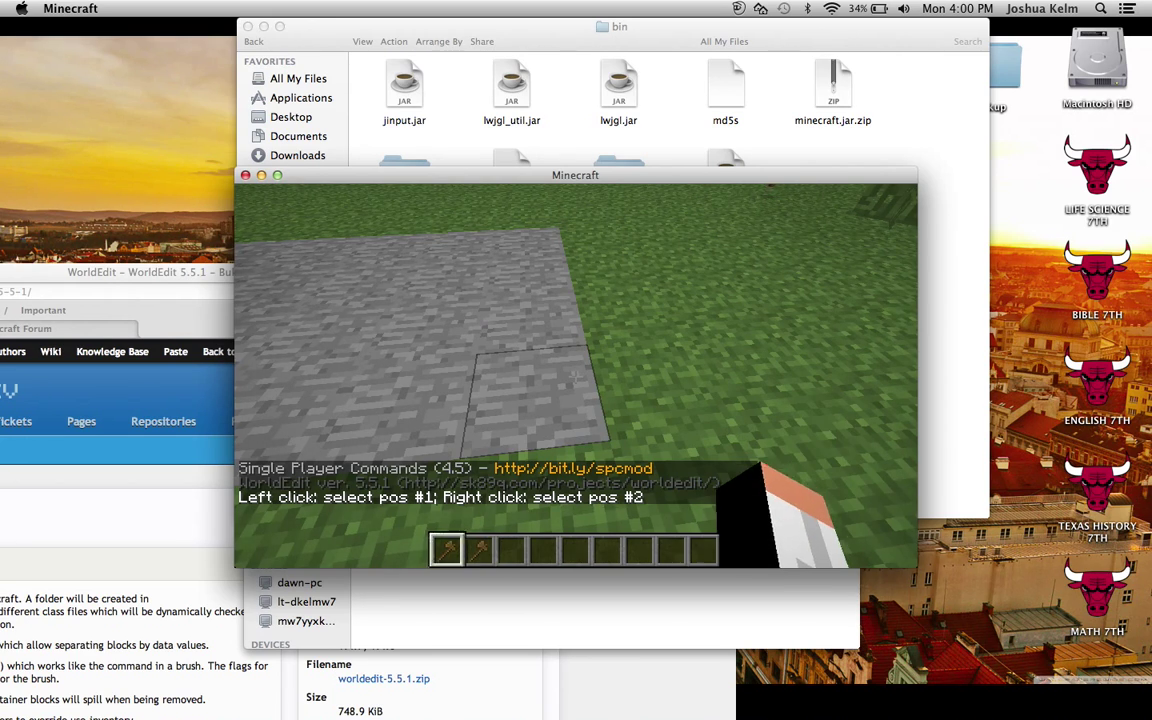
pyautogui.click(576, 376)
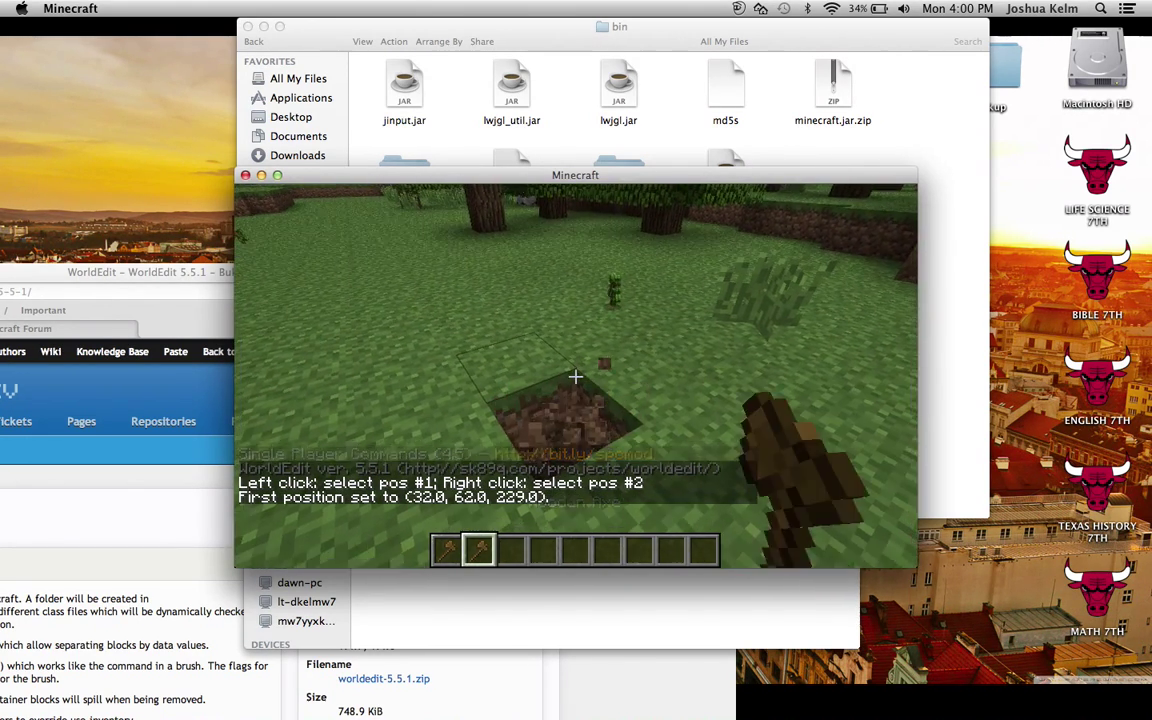
pyautogui.rightClick(576, 376)
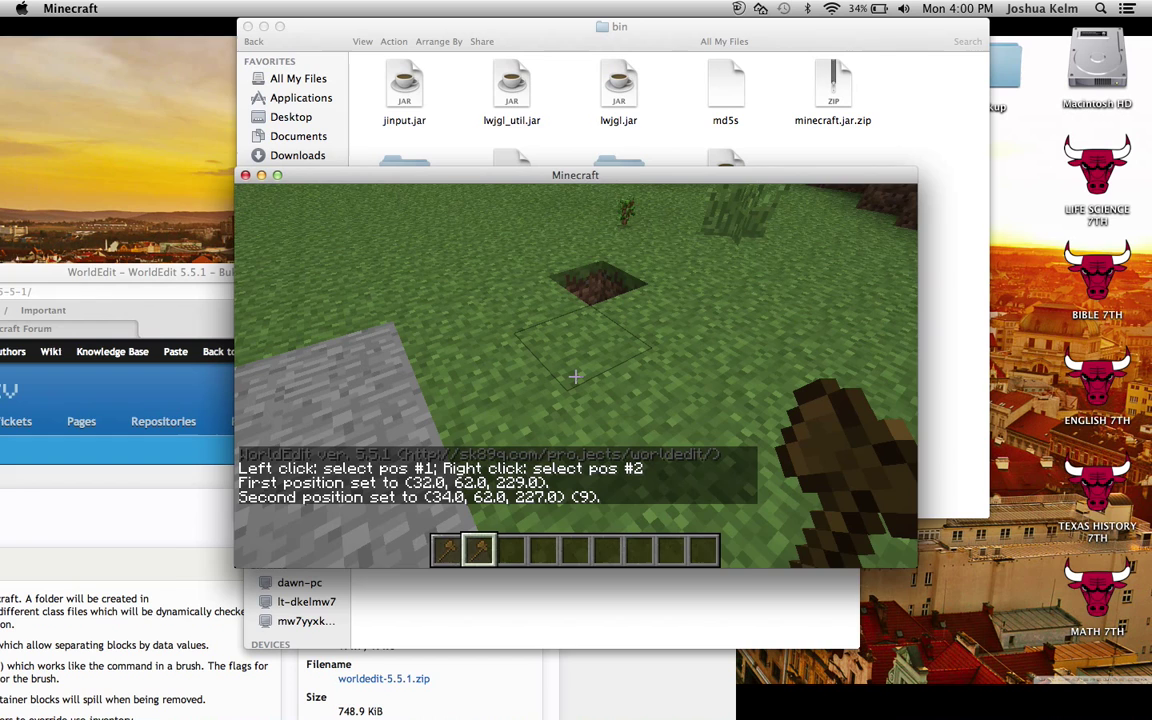
# Fill the selected area with stone using the chat command //set 1, and pause the game
pyautogui.write('//set 1')
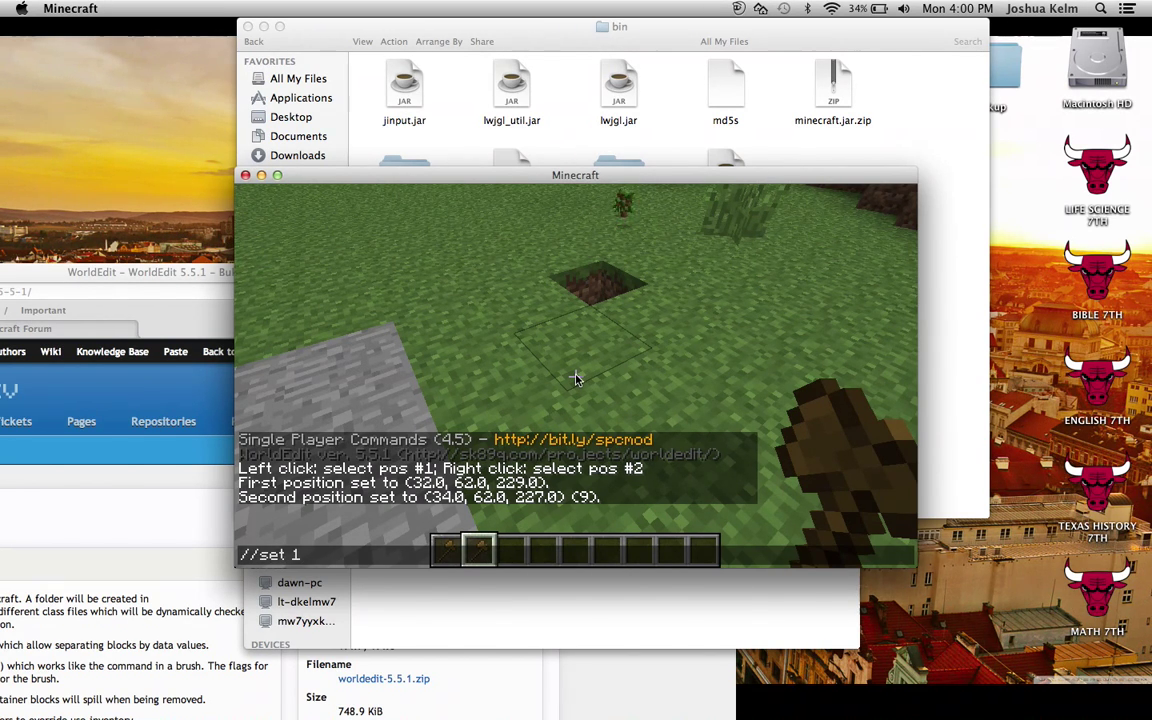
pyautogui.press('Return')
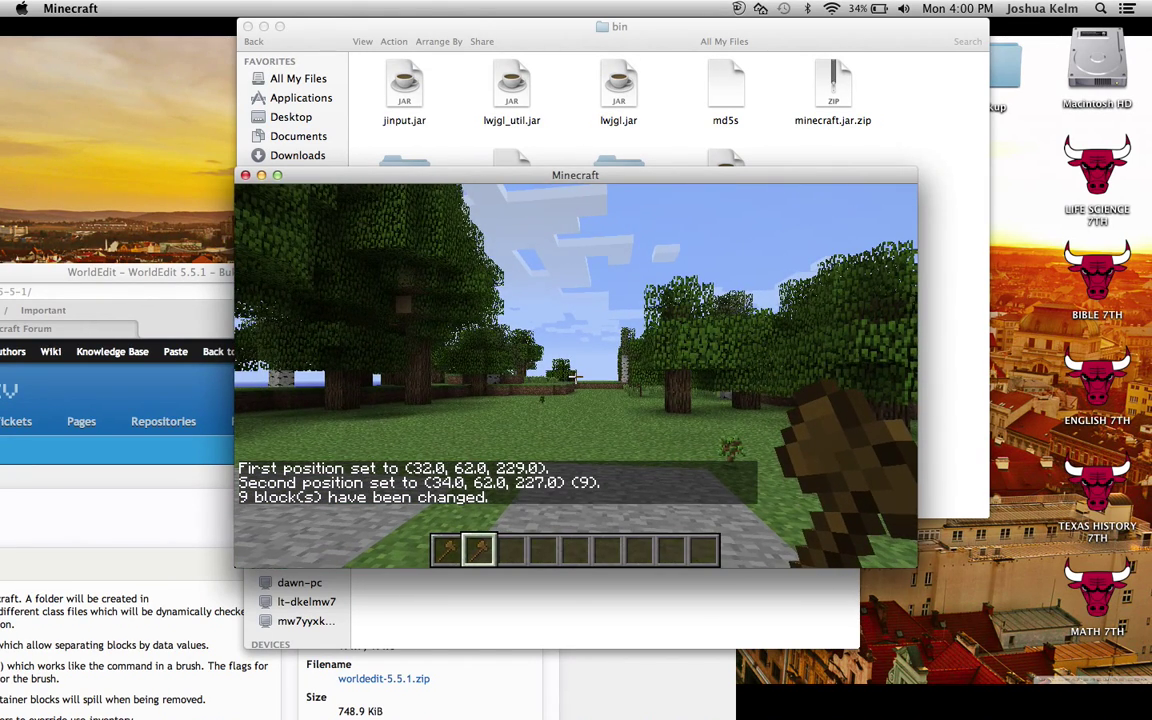
pyautogui.press('Escape')
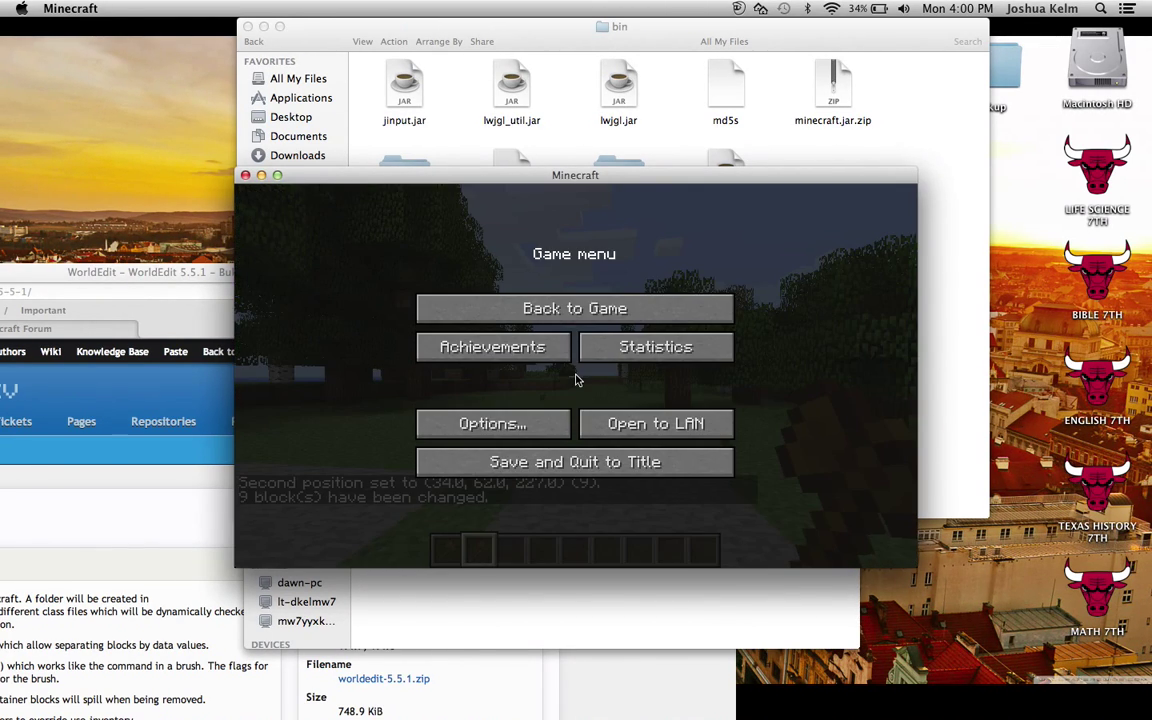